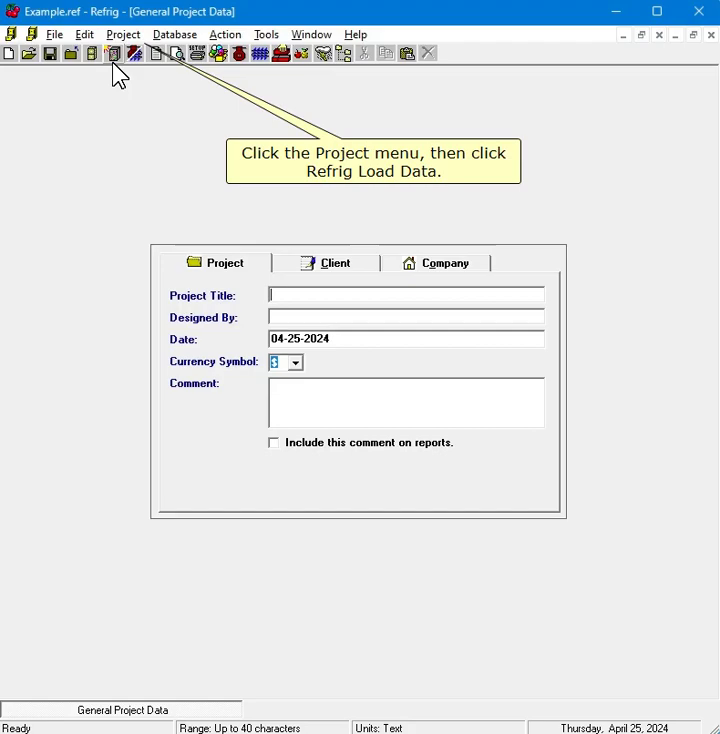
Open Refrig Load Data and describe the refrigerated area as 'Walk-In Cooler'.
{"action": "left_click", "coordinate": [123, 34]}
{"action": "left_click", "coordinate": [152, 76]}
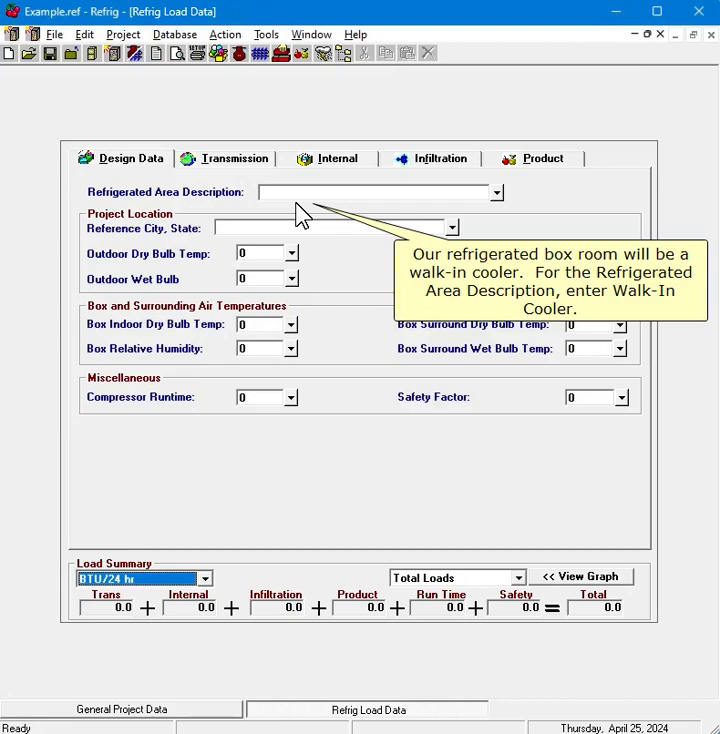
{"action": "left_click", "coordinate": [344, 192]}
{"action": "type", "text": "Walk-In C"}
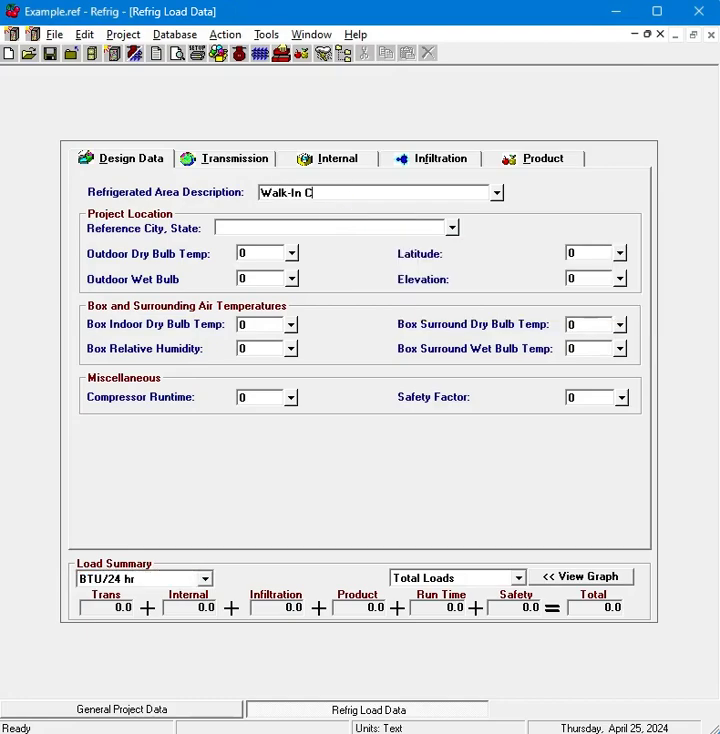
{"action": "type", "text": "ooler"}
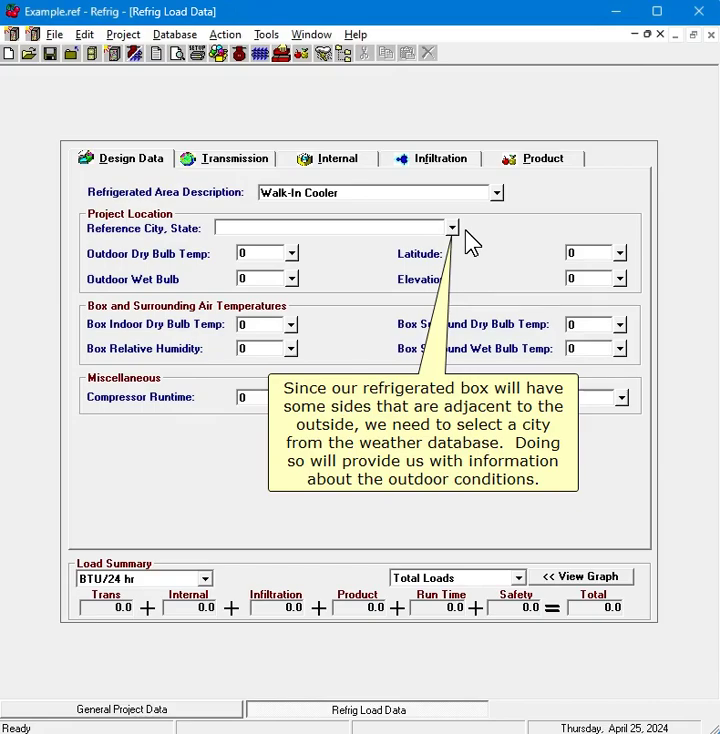
Search cities for 'buffalo' and choose BUFFALO, NEW YORK, USA as reference city.
{"action": "left_click", "coordinate": [455, 229]}
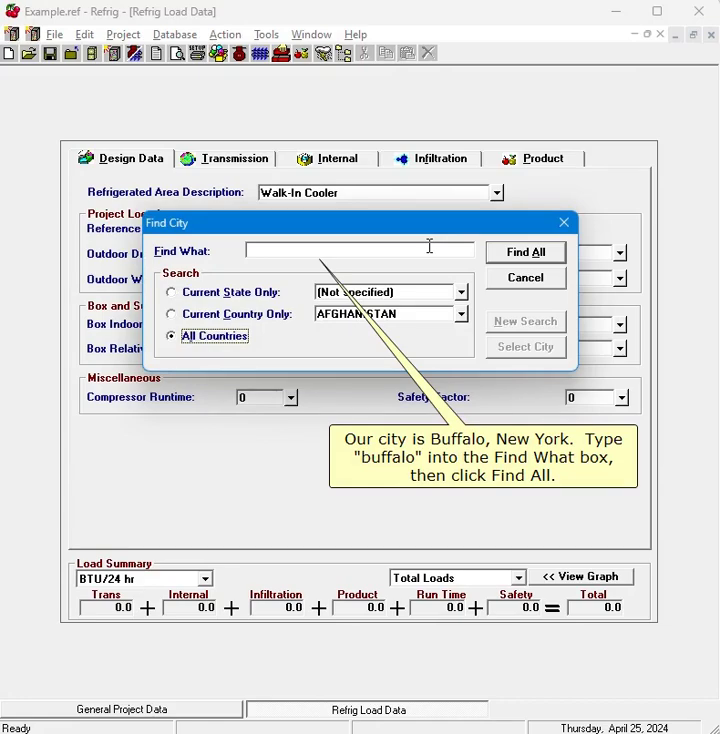
{"action": "type", "text": "buffalo"}
{"action": "left_click", "coordinate": [535, 255]}
{"action": "double_click", "coordinate": [390, 406]}
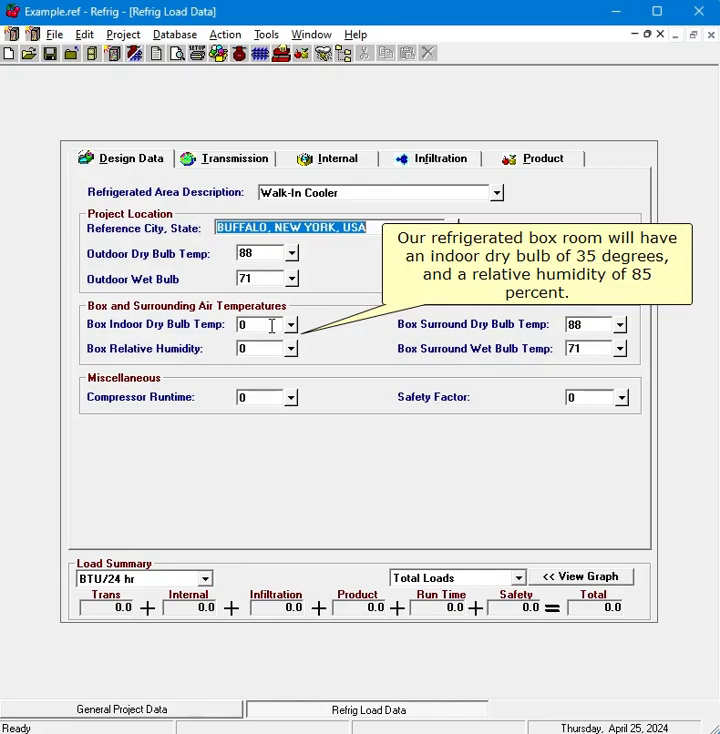
Set the box to 35° dry bulb and 85% relative humidity.
{"action": "left_click", "coordinate": [272, 326]}
{"action": "type", "text": "35"}
{"action": "key", "text": "Tab"}
{"action": "type", "text": "85"}
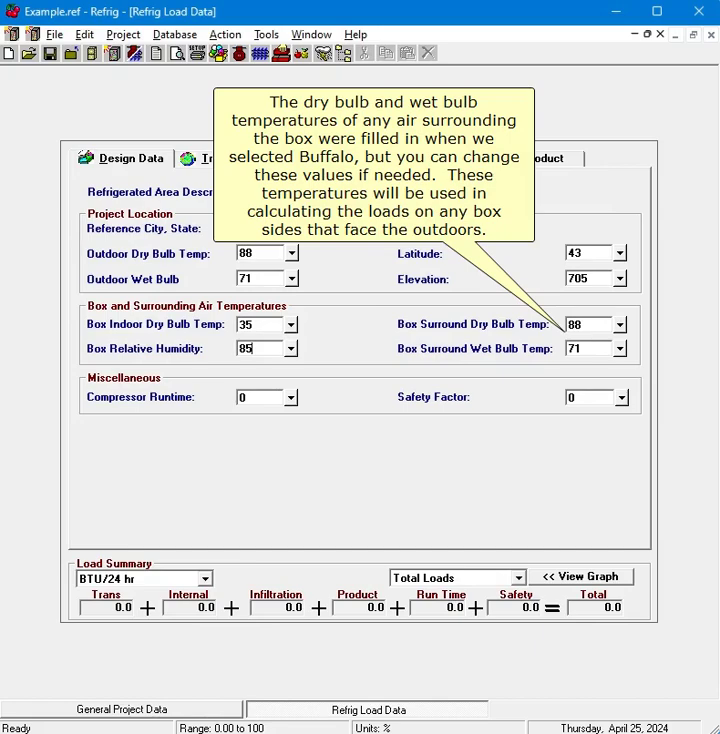
Set compressor runtime to 16 hours and safety factor to 10%.
{"action": "left_click", "coordinate": [264, 398]}
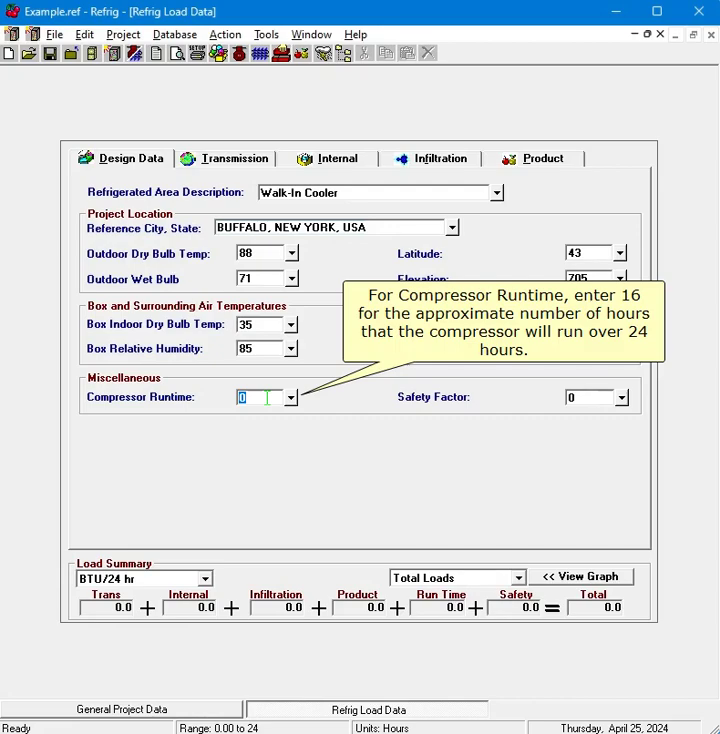
{"action": "type", "text": "16"}
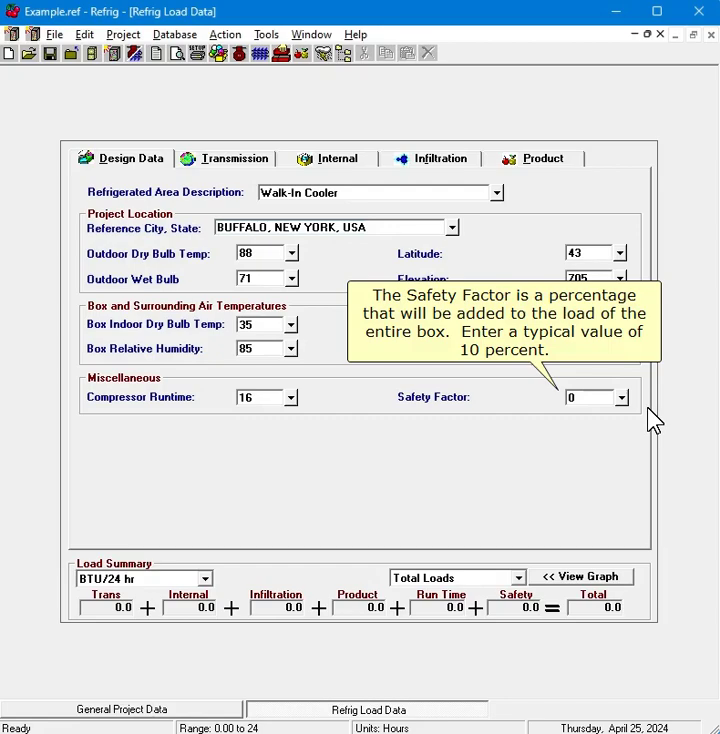
{"action": "left_click", "coordinate": [592, 397]}
{"action": "type", "text": "10"}
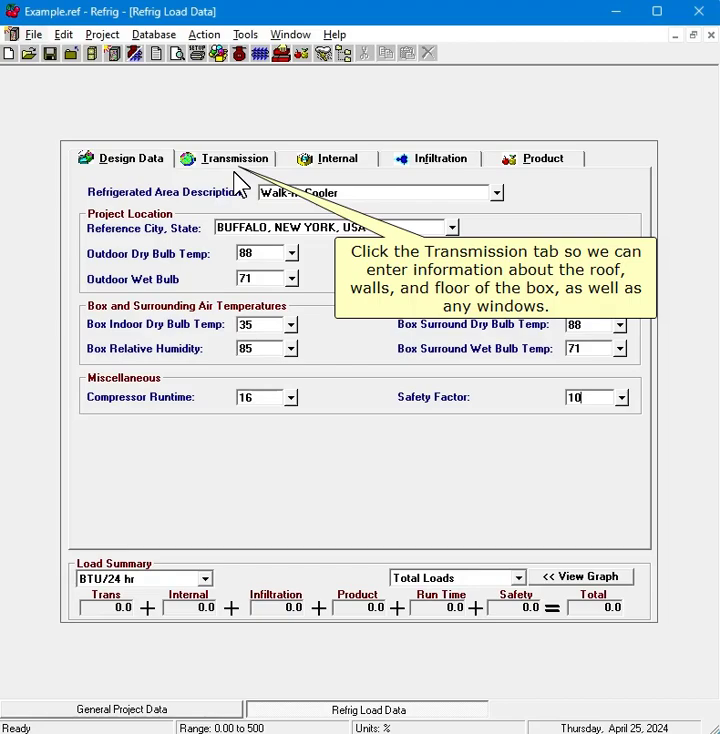
On the Transmission tab, set the roof colour to light (rural).
{"action": "left_click", "coordinate": [233, 162]}
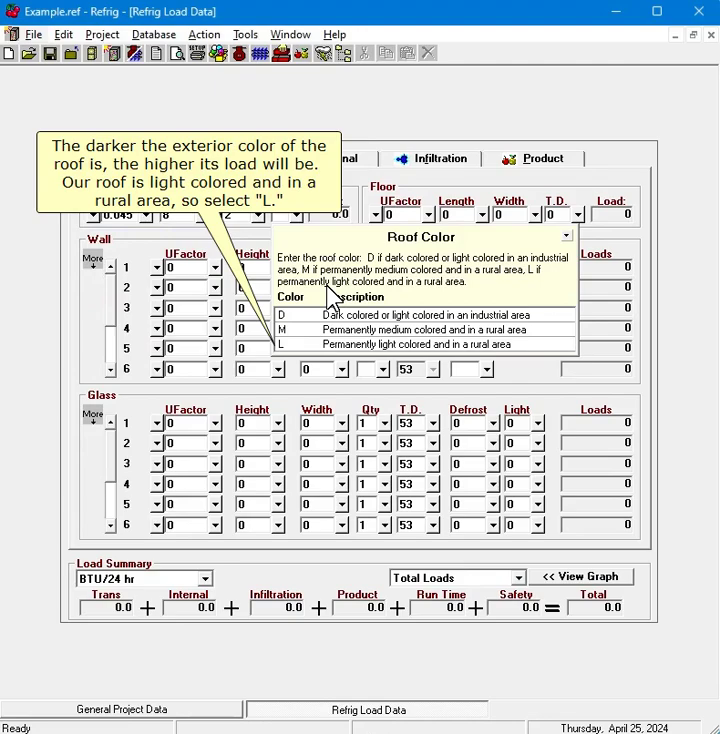
{"action": "left_click", "coordinate": [341, 343]}
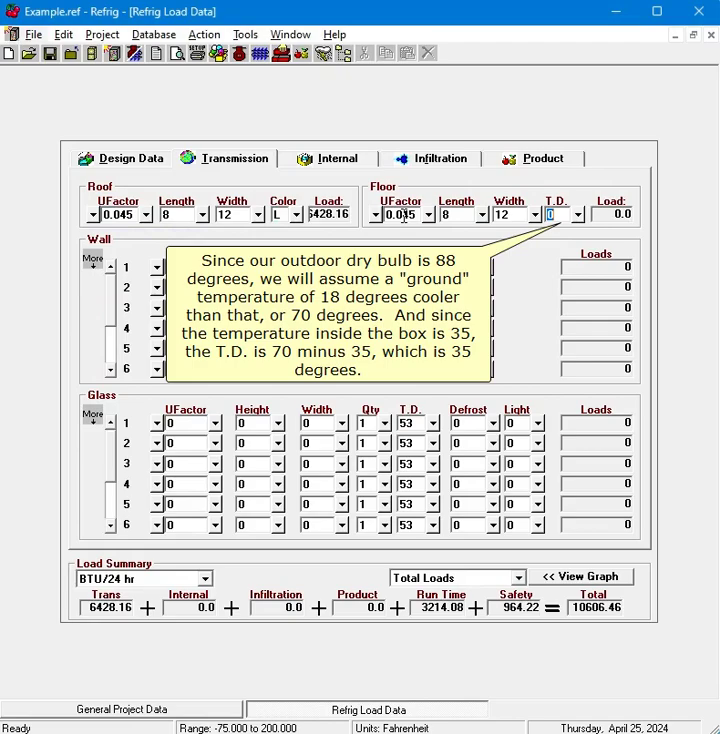
Set floor temperature difference 35 and add wall 1: U 0.045, 8×12, north, light.
{"action": "type", "text": "35"}
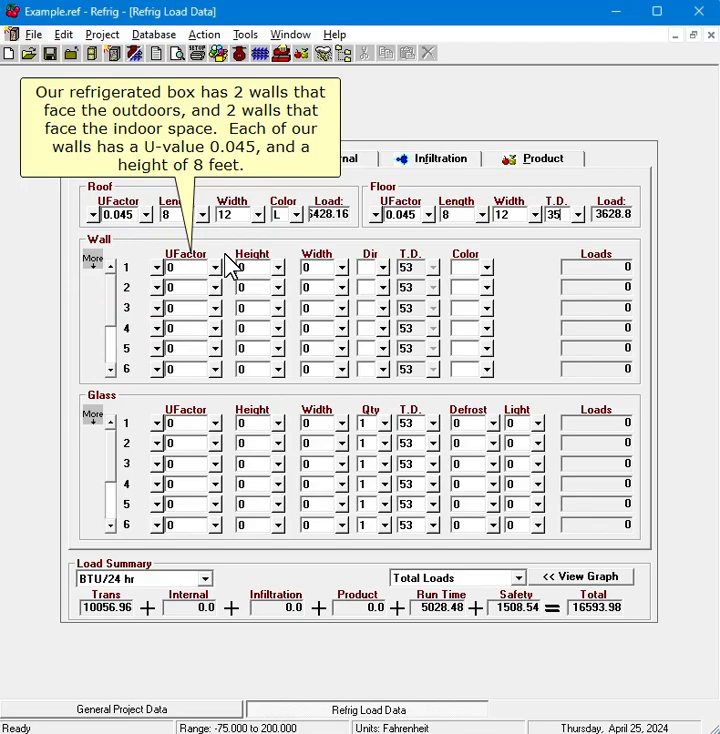
{"action": "left_click", "coordinate": [194, 268]}
{"action": "type", "text": "0.045"}
{"action": "key", "text": "Tab"}
{"action": "type", "text": "8"}
{"action": "key", "text": "Tab"}
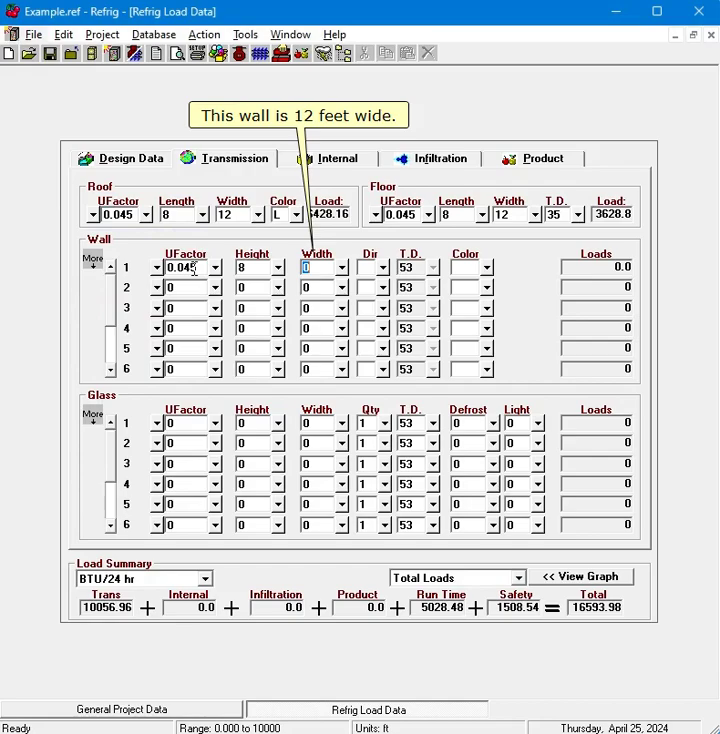
{"action": "type", "text": "12"}
{"action": "key", "text": "Tab"}
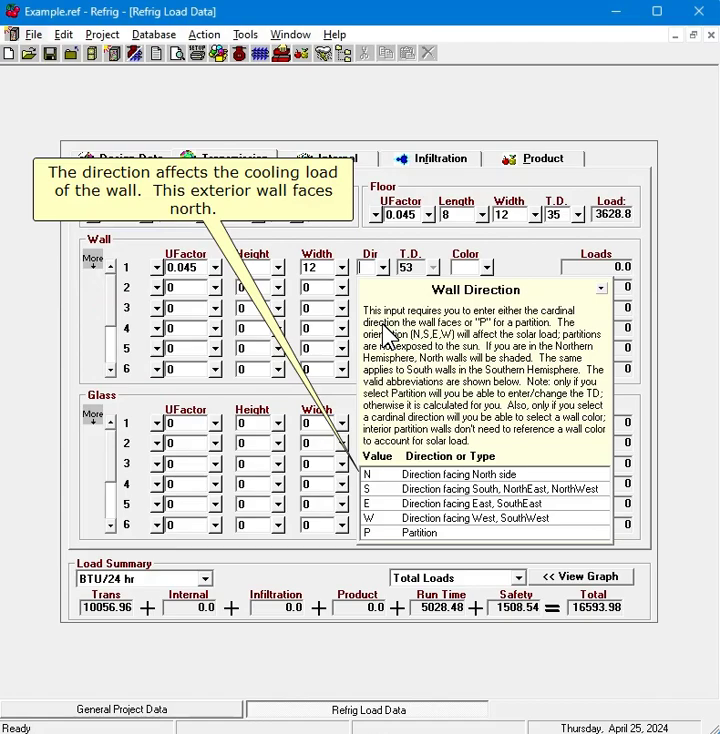
{"action": "left_click", "coordinate": [400, 474]}
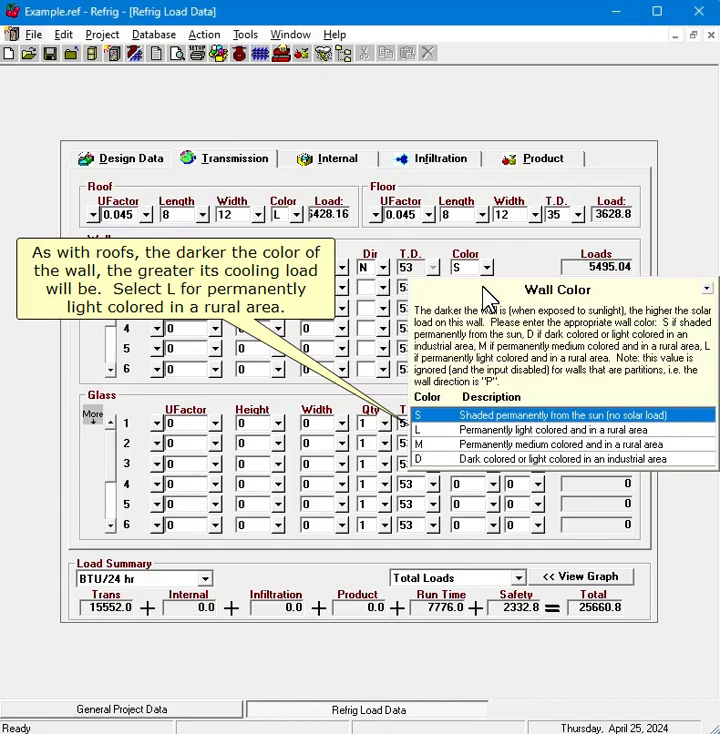
{"action": "left_click", "coordinate": [470, 429]}
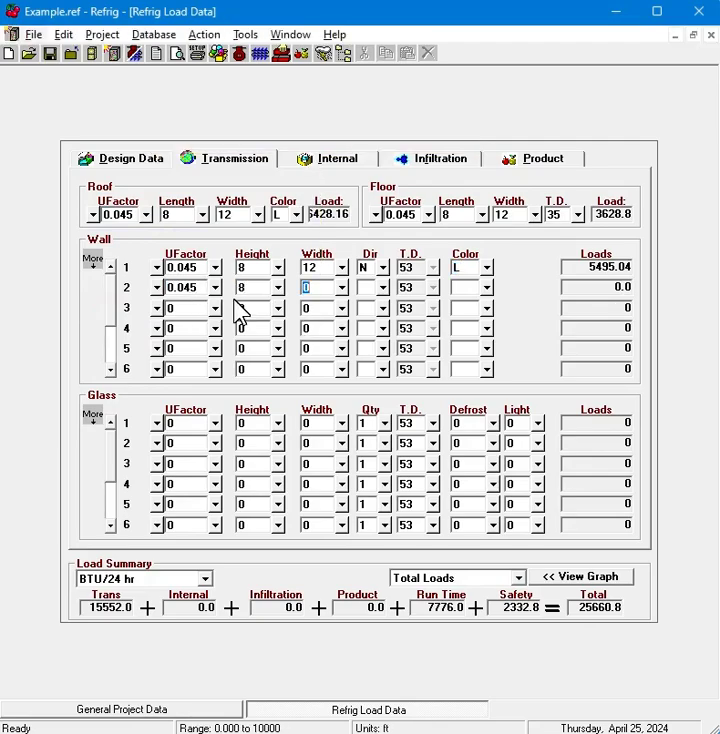
Enter 8 for wall 2 and make it east-facing and light-coloured.
{"action": "type", "text": "8"}
{"action": "left_click", "coordinate": [378, 290]}
{"action": "left_click", "coordinate": [386, 521]}
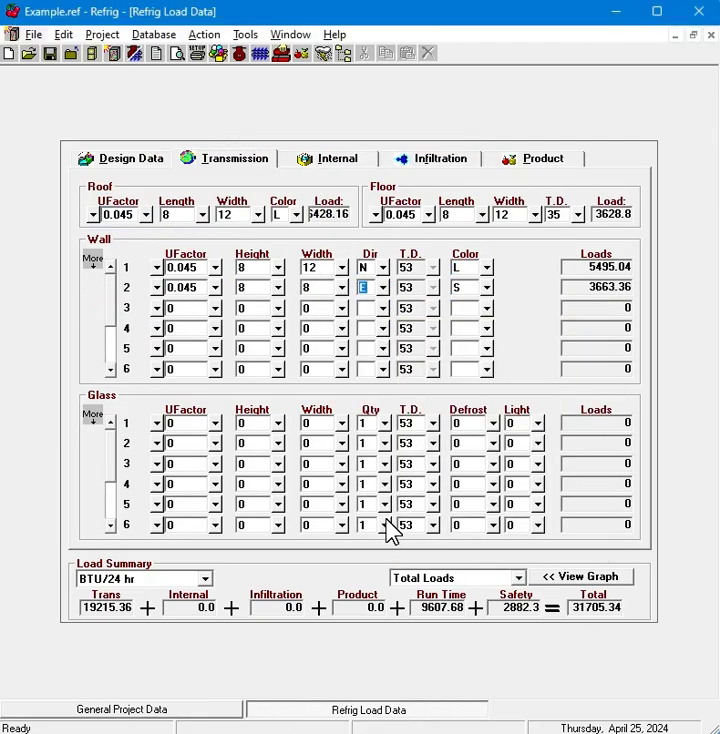
{"action": "left_click", "coordinate": [485, 289]}
{"action": "left_click", "coordinate": [485, 449]}
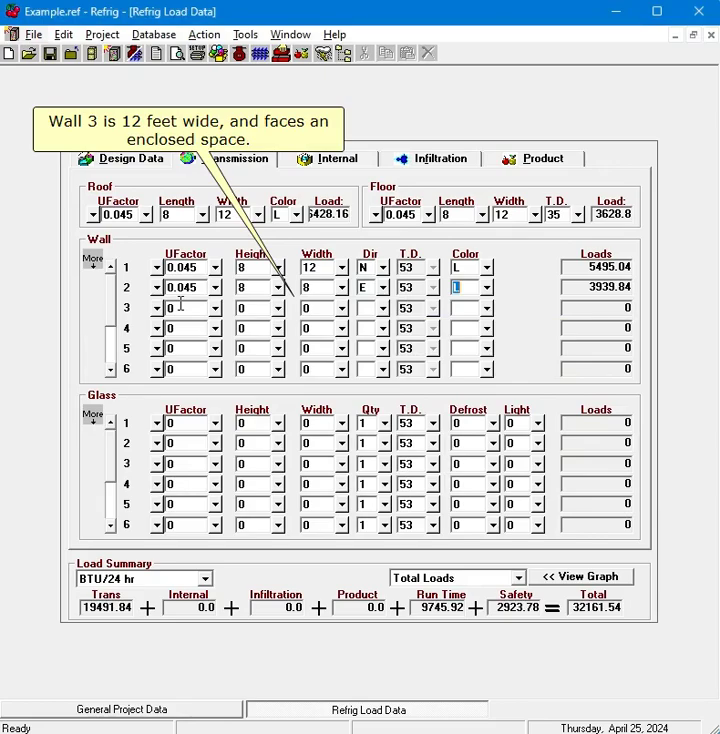
Give wall 3 a U-factor of 0.045.
{"action": "left_click", "coordinate": [180, 303]}
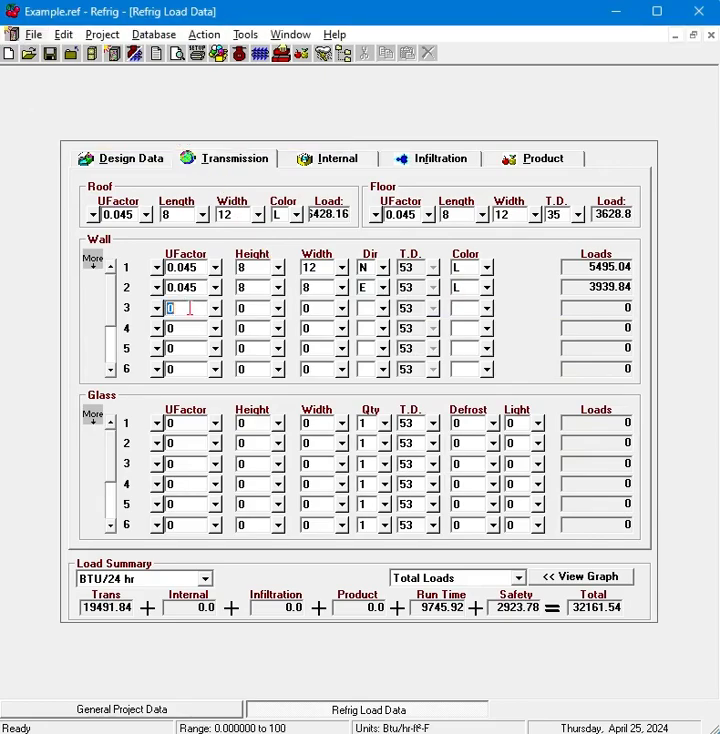
{"action": "type", "text": "0.045"}
{"action": "key", "text": "Tab"}
Size wall 3 at 8 by 12 and make it a partition with 40° temperature difference.
{"action": "type", "text": "8"}
{"action": "key", "text": "Tab"}
{"action": "type", "text": "12"}
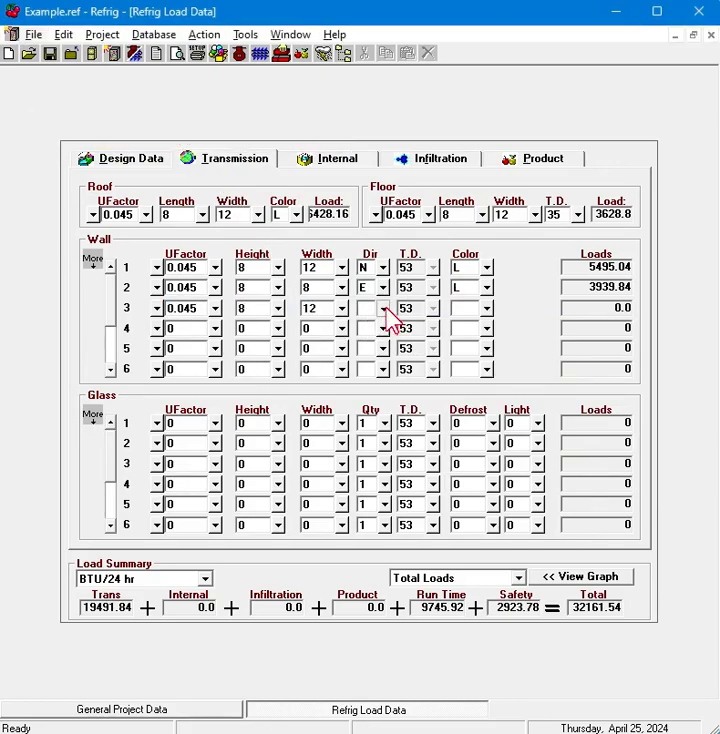
{"action": "left_click", "coordinate": [386, 310]}
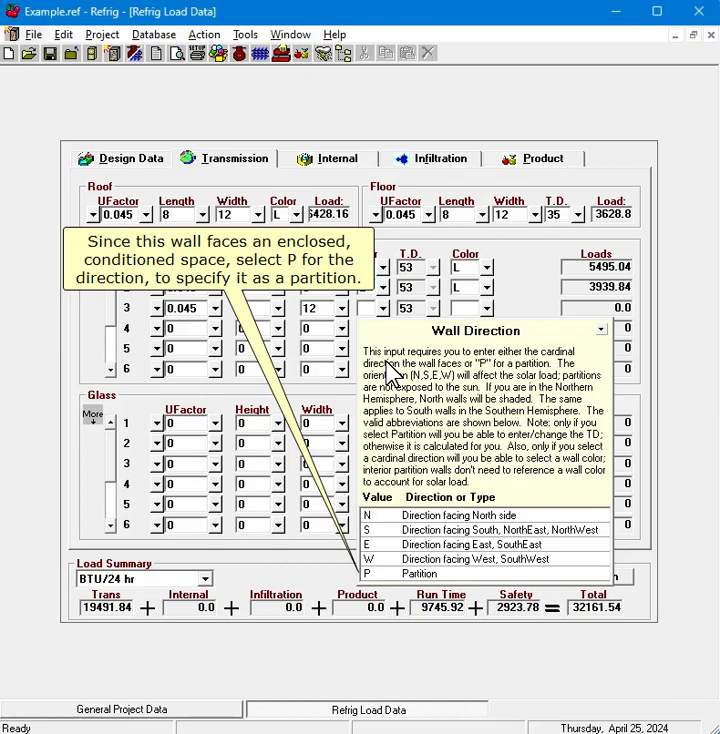
{"action": "left_click", "coordinate": [400, 572]}
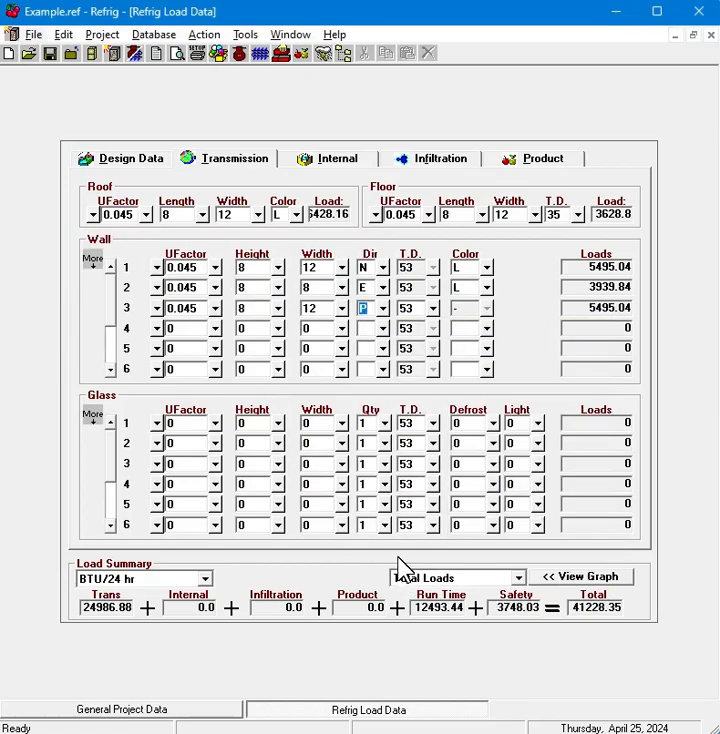
{"action": "left_click", "coordinate": [421, 309]}
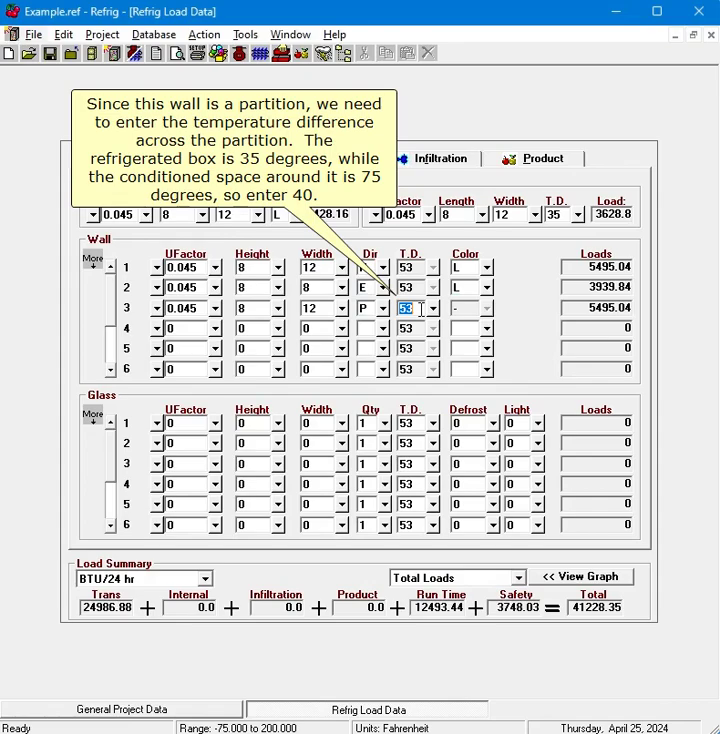
{"action": "type", "text": "40"}
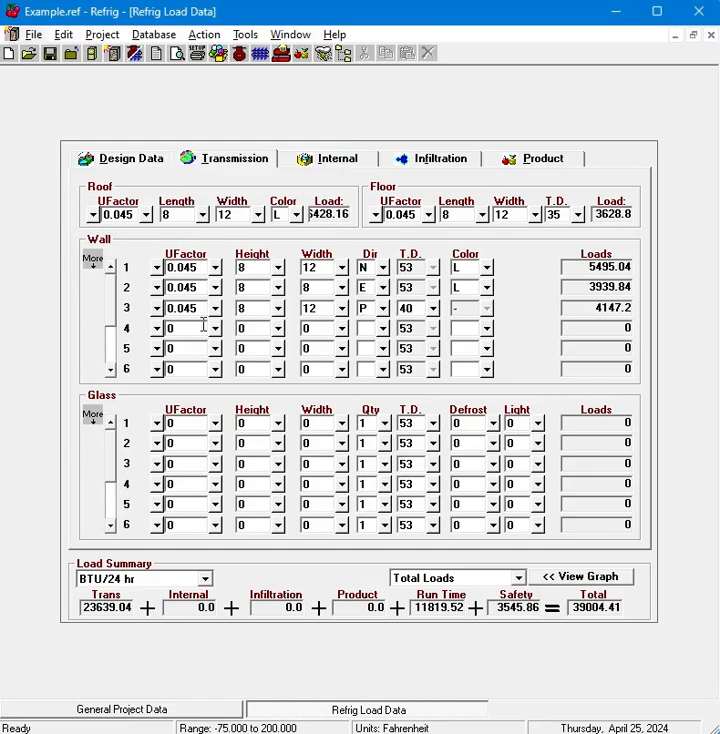
Make wall 4 a partition with a 40° temperature difference.
{"action": "left_click", "coordinate": [380, 326]}
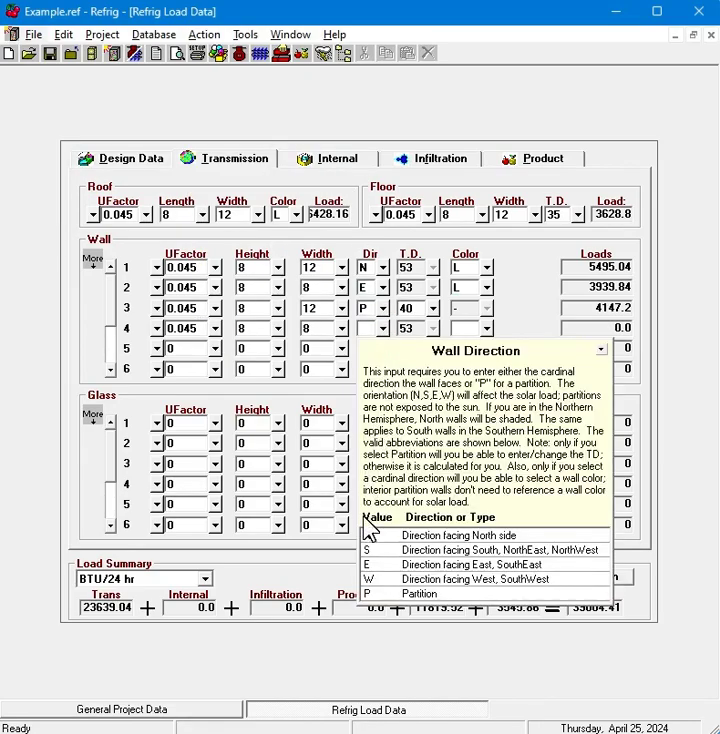
{"action": "left_click", "coordinate": [400, 594]}
{"action": "left_click", "coordinate": [412, 328]}
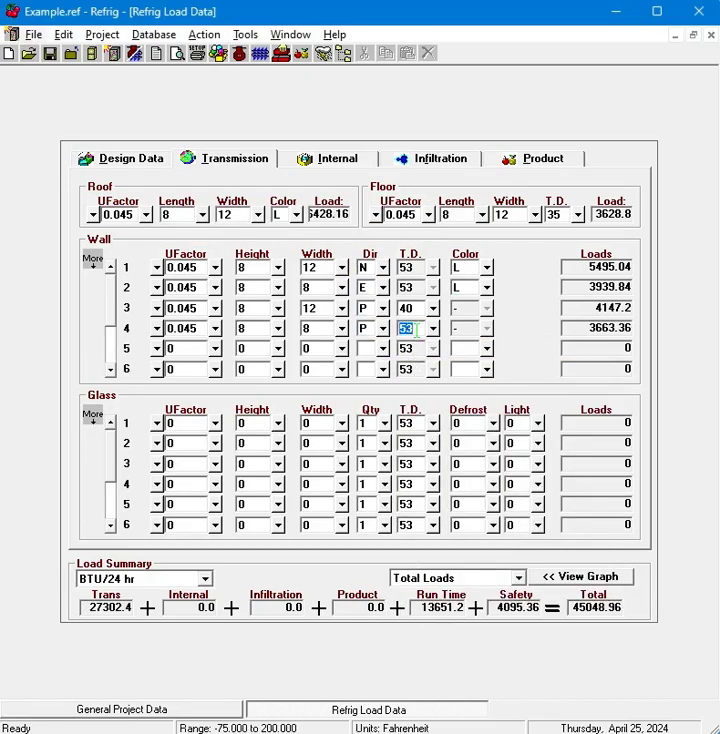
{"action": "type", "text": "40"}
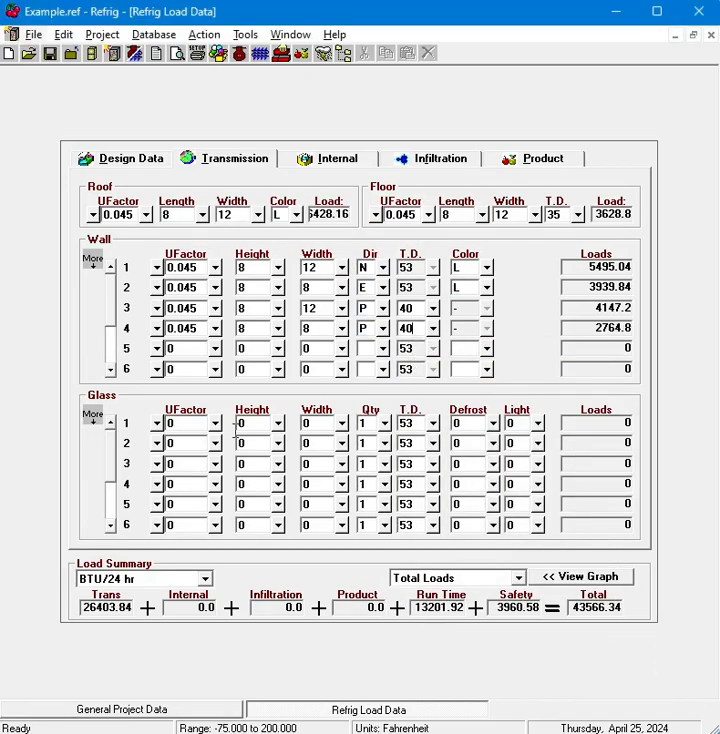
On the Internal tab, enter 2 people at 900 Btuh each for 2 hours a day.
{"action": "left_click", "coordinate": [328, 163]}
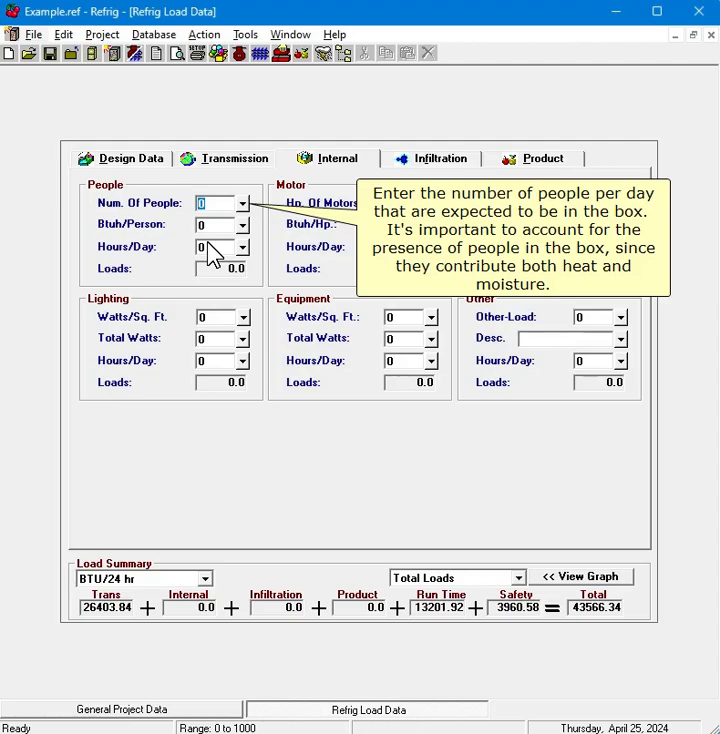
{"action": "type", "text": "2"}
{"action": "left_click", "coordinate": [228, 224]}
{"action": "type", "text": "9"}
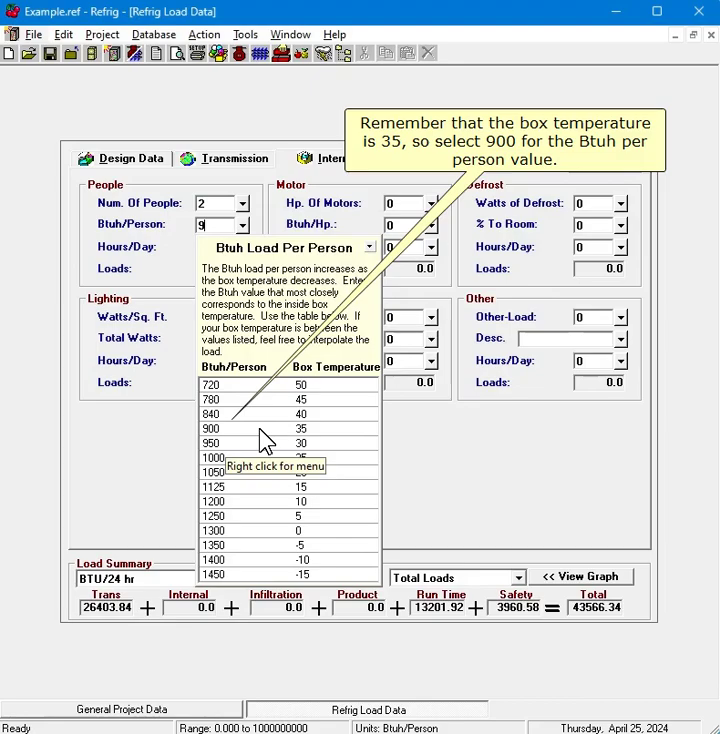
{"action": "left_click", "coordinate": [242, 428]}
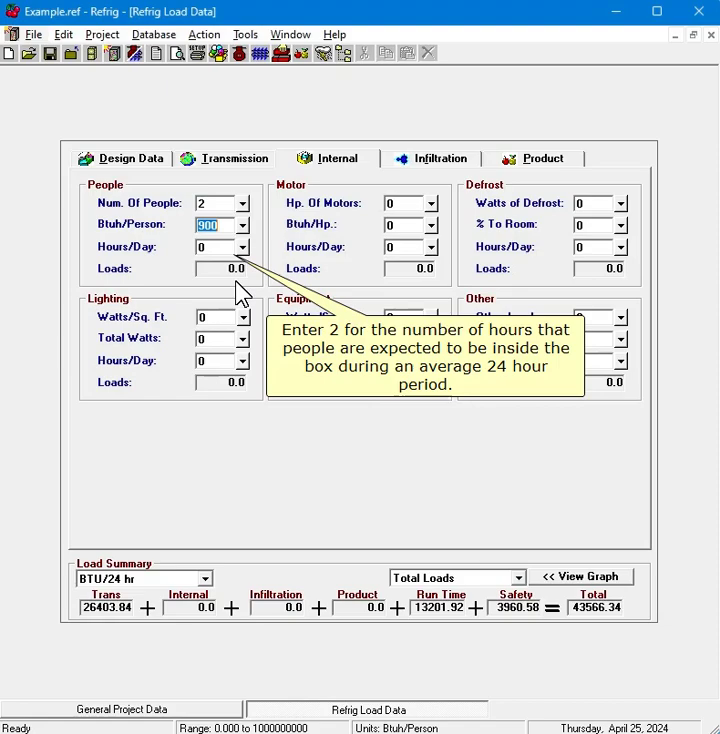
{"action": "key", "text": "Tab"}
{"action": "type", "text": "2"}
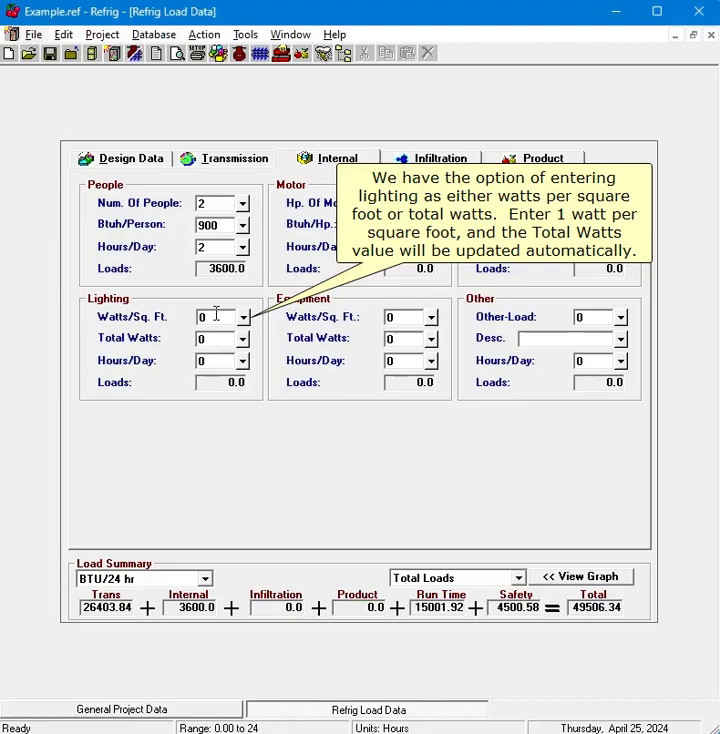
Set lighting to 1 watt per square foot for 8 hours a day.
{"action": "left_click", "coordinate": [216, 313]}
{"action": "type", "text": "1"}
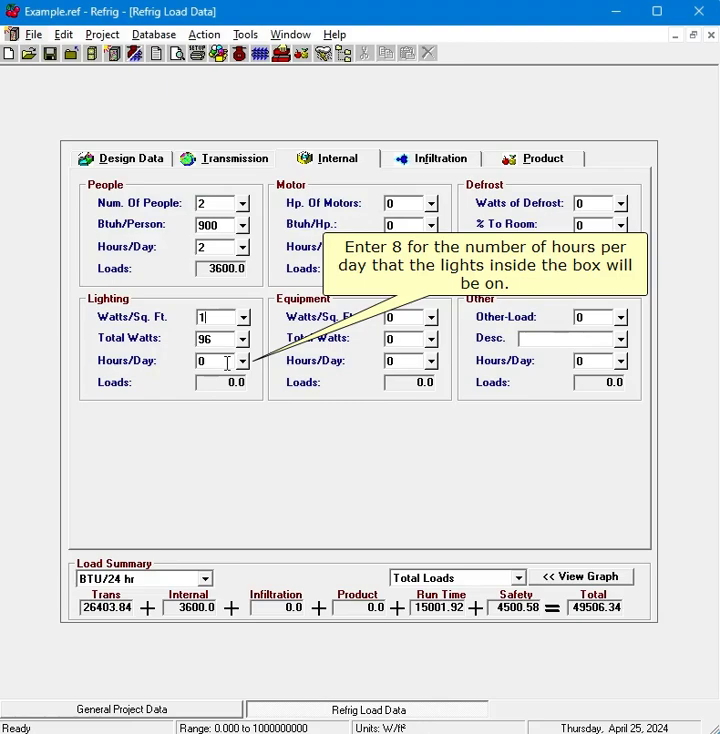
{"action": "left_click", "coordinate": [227, 363]}
{"action": "type", "text": "8"}
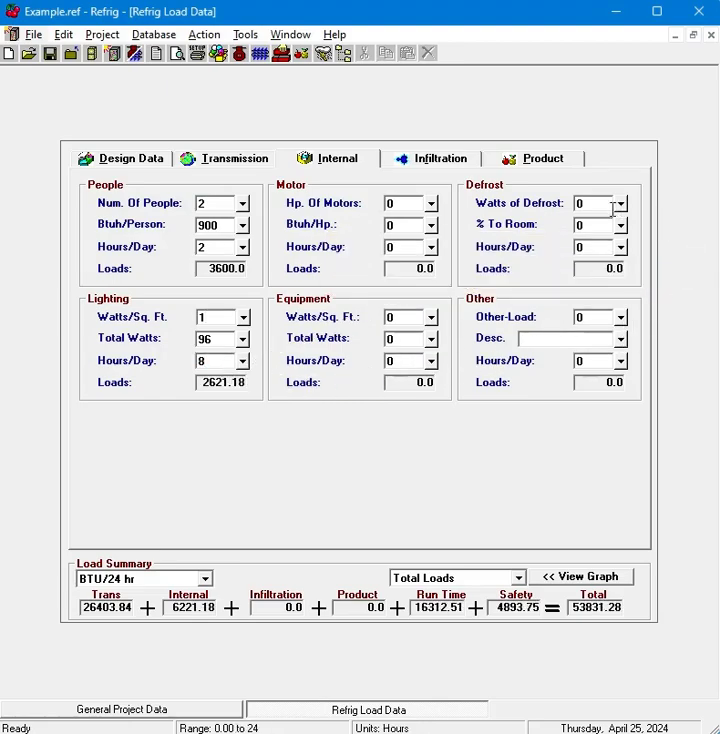
{"action": "left_click", "coordinate": [602, 203]}
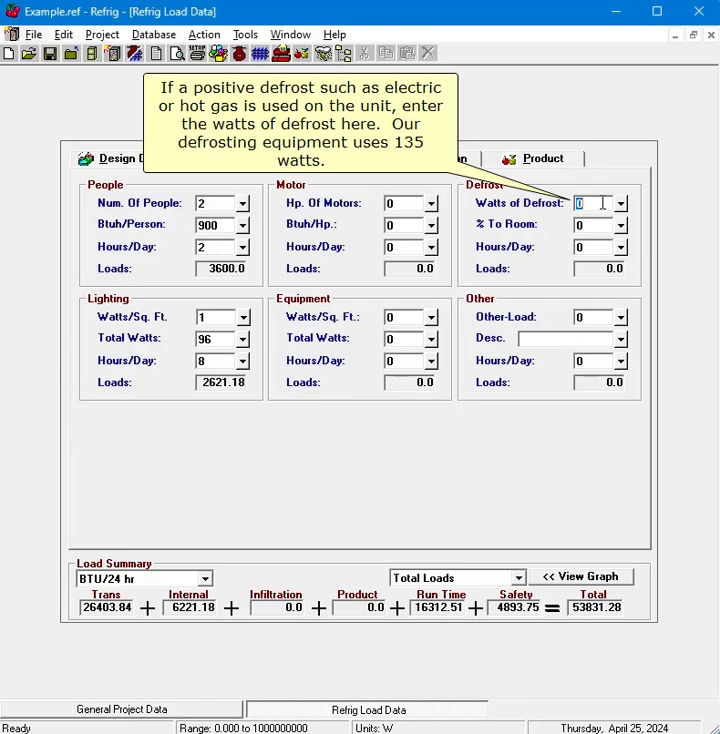
Add a 135-watt defrost, 100% to the room, running 8 hours daily.
{"action": "type", "text": "135"}
{"action": "left_click", "coordinate": [602, 225]}
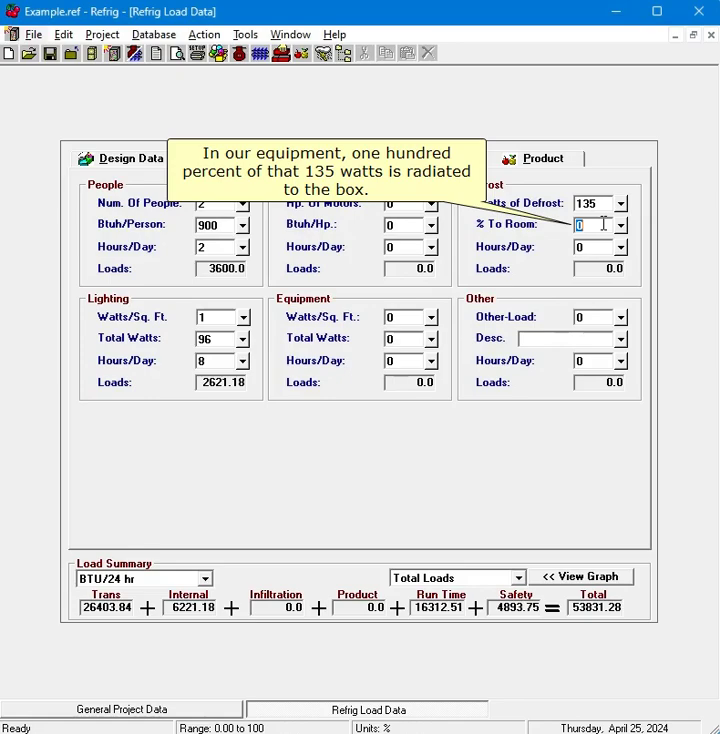
{"action": "type", "text": "100"}
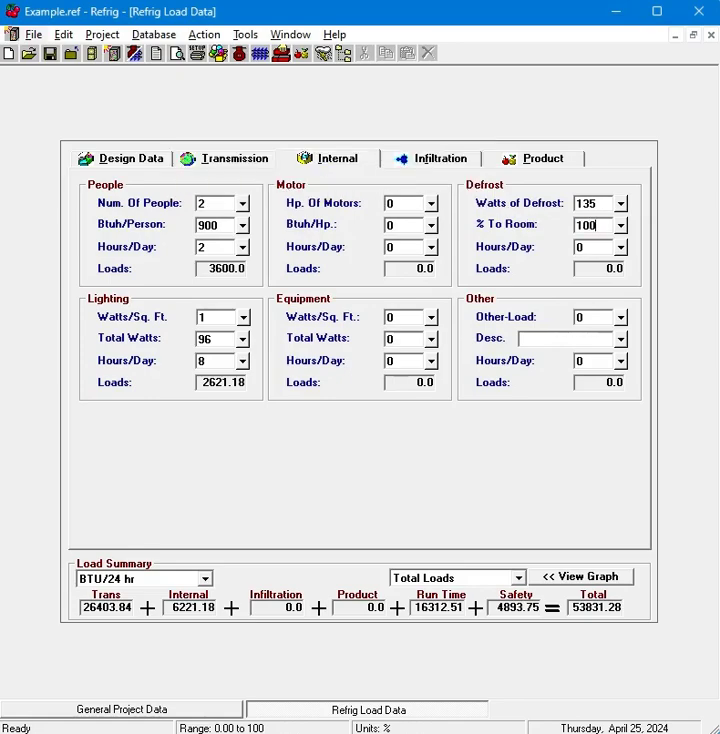
{"action": "left_click", "coordinate": [603, 247]}
{"action": "type", "text": "8"}
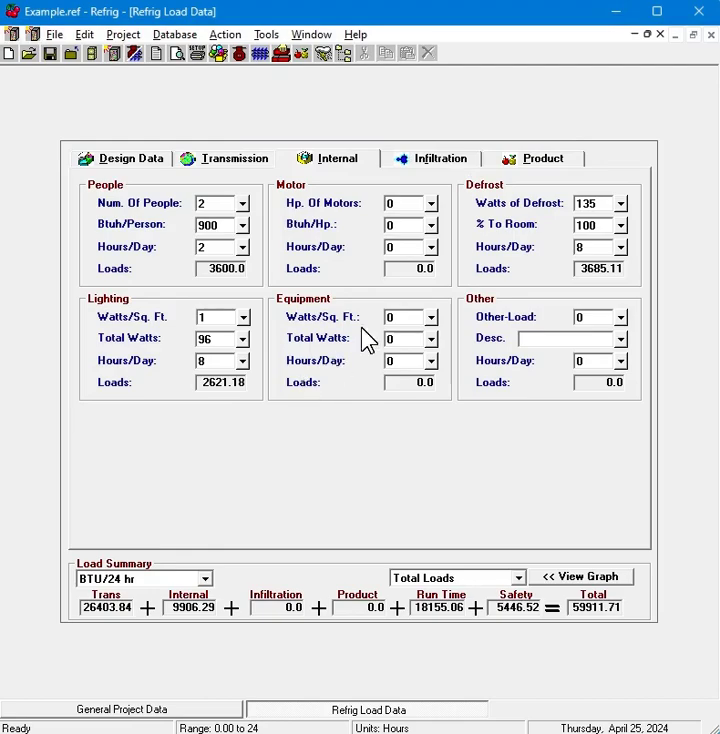
{"action": "left_click", "coordinate": [428, 166]}
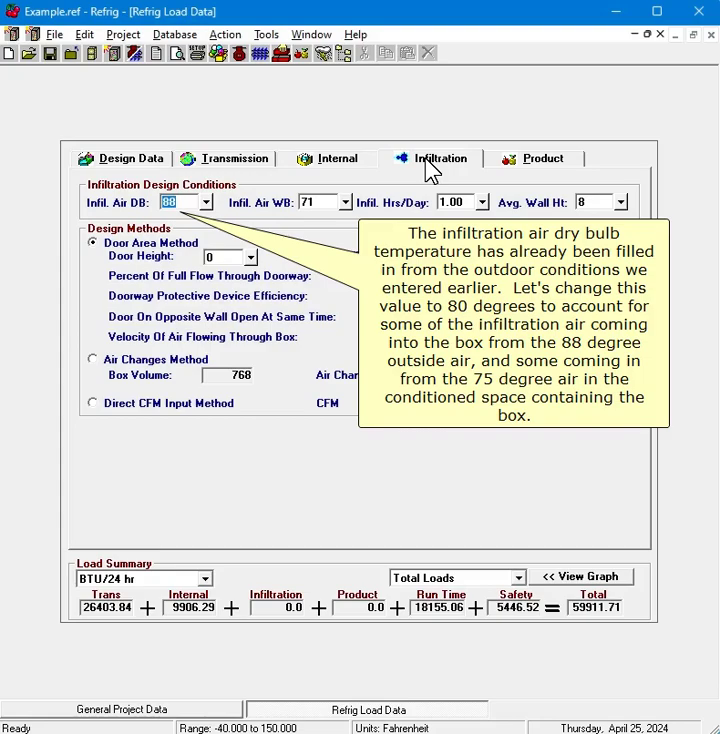
Set infiltration air to 80° dry bulb and 69° wet bulb, keeping 1 hour daily.
{"action": "type", "text": "80"}
{"action": "key", "text": "Tab"}
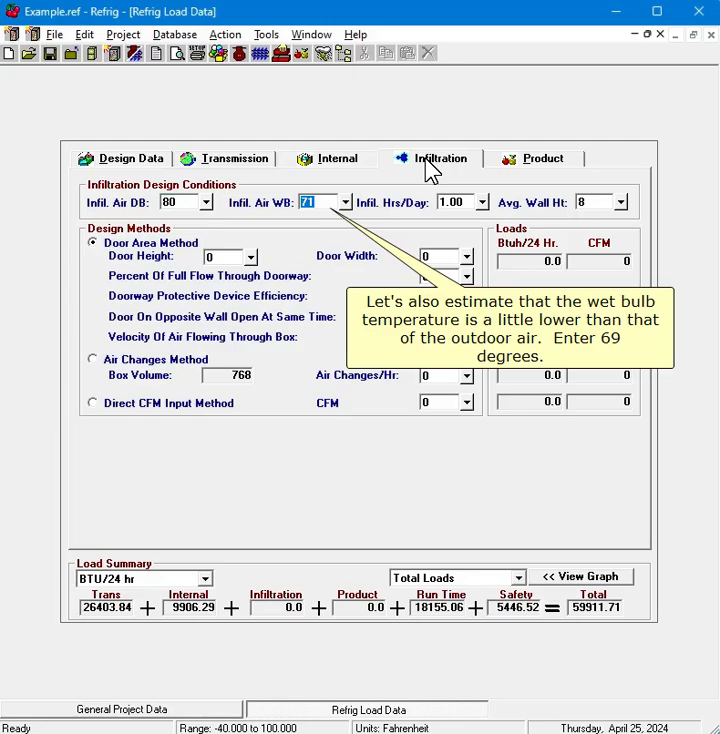
{"action": "type", "text": "69"}
{"action": "key", "text": "Tab"}
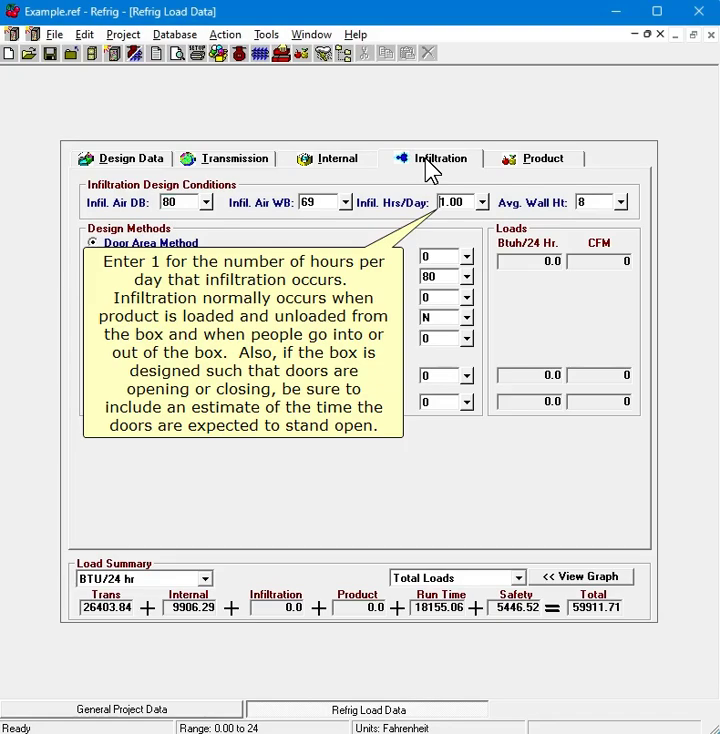
{"action": "key", "text": "Tab"}
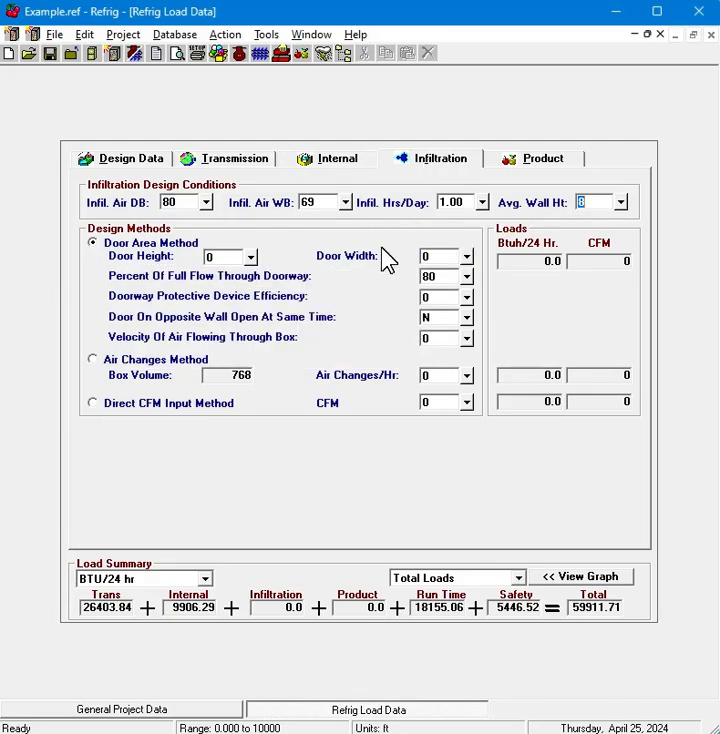
Set the door to 7 ft high by 3 ft wide, adding a 97449.86 infiltration load.
{"action": "left_click", "coordinate": [226, 256]}
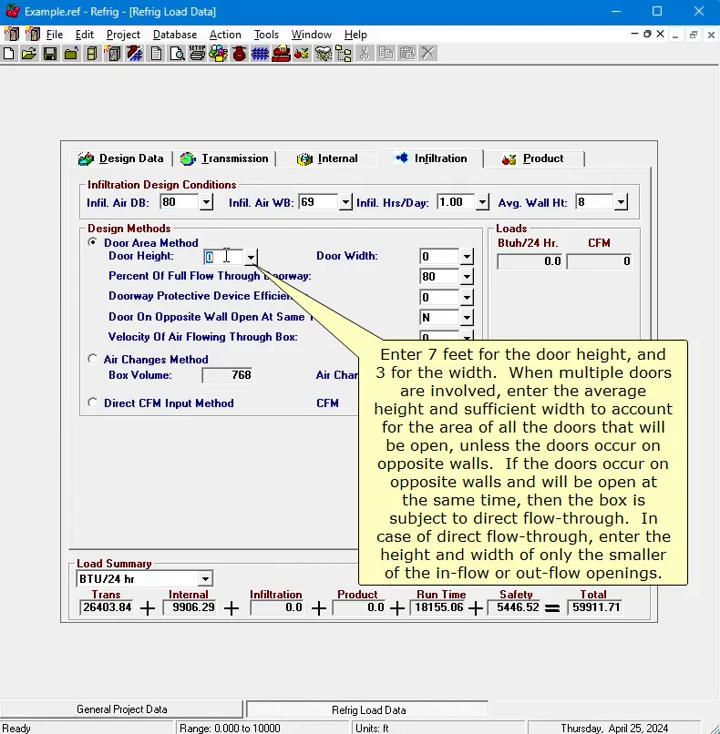
{"action": "type", "text": "7"}
{"action": "left_click", "coordinate": [443, 257]}
{"action": "type", "text": "3"}
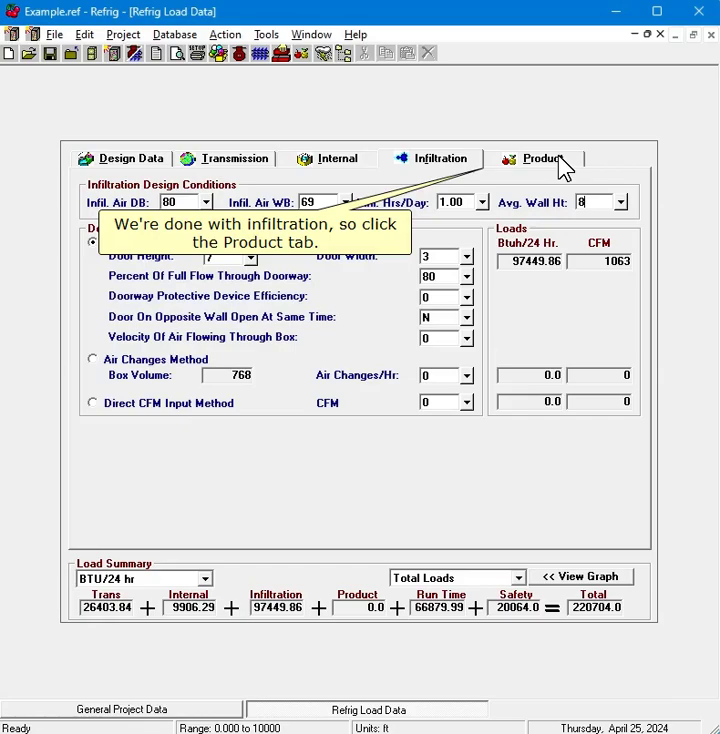
On the product inputs, choose Produce, Example from the database as product row 1.
{"action": "left_click", "coordinate": [552, 158]}
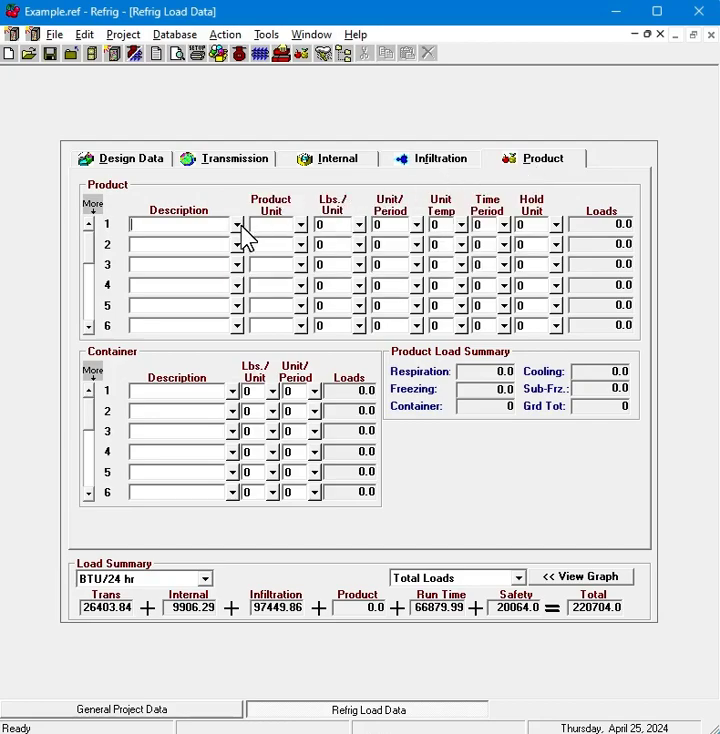
{"action": "left_click", "coordinate": [238, 225]}
{"action": "scroll", "coordinate": [710, 575], "scroll_direction": "down", "scroll_amount": 10}
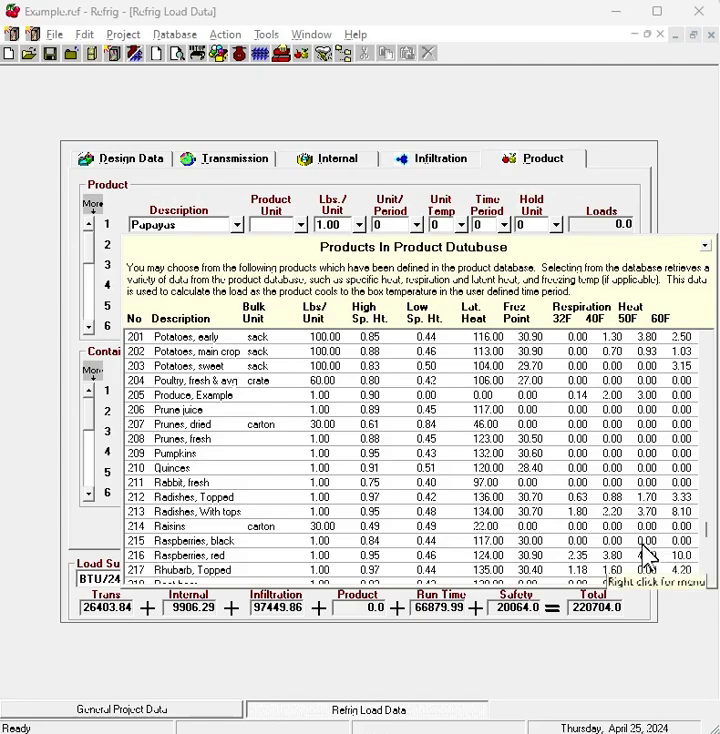
{"action": "left_click", "coordinate": [280, 395]}
{"action": "left_click", "coordinate": [302, 224]}
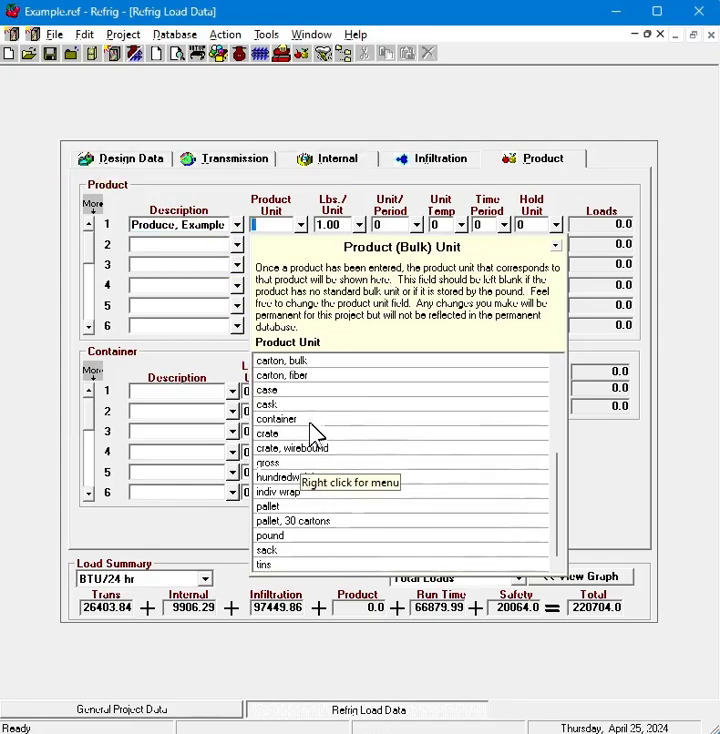
Make Produce, Example 50-lb crates, 4 per period, entering at 80 degrees.
{"action": "left_click", "coordinate": [316, 432]}
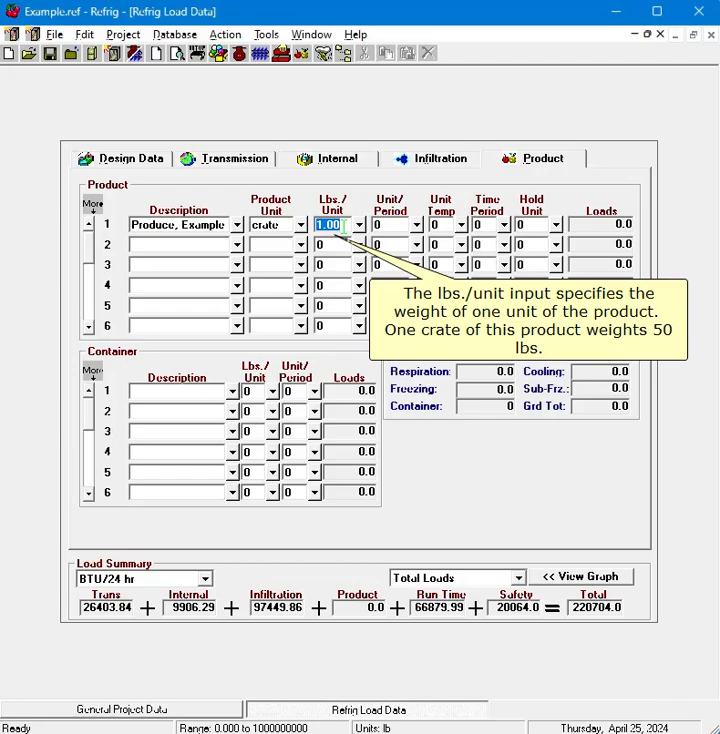
{"action": "type", "text": "50"}
{"action": "left_click", "coordinate": [395, 226]}
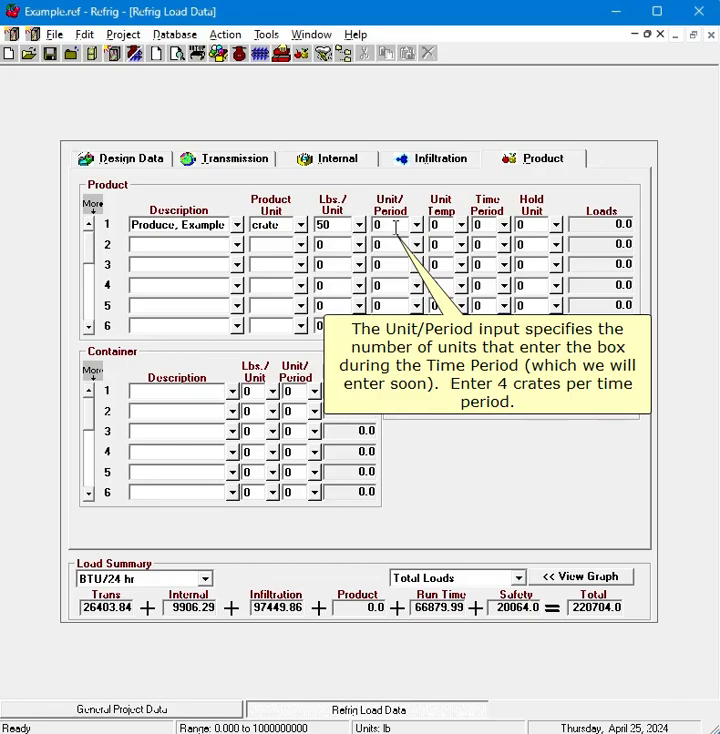
{"action": "left_click", "coordinate": [396, 226]}
{"action": "type", "text": "4"}
{"action": "key", "text": "Tab"}
{"action": "type", "text": "80"}
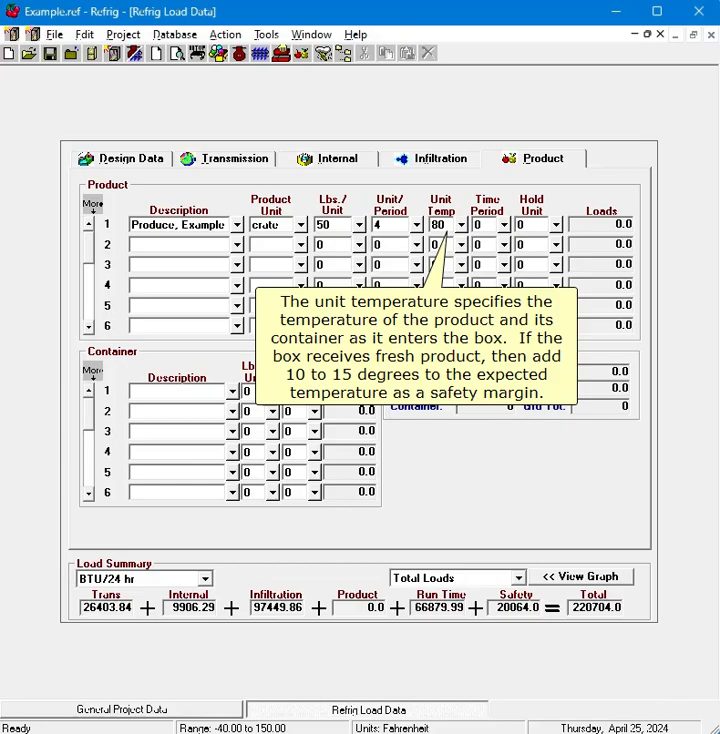
Give Produce, Example a 5-hour time period and 2 hold units, for a 38963.75 load.
{"action": "left_click", "coordinate": [482, 224]}
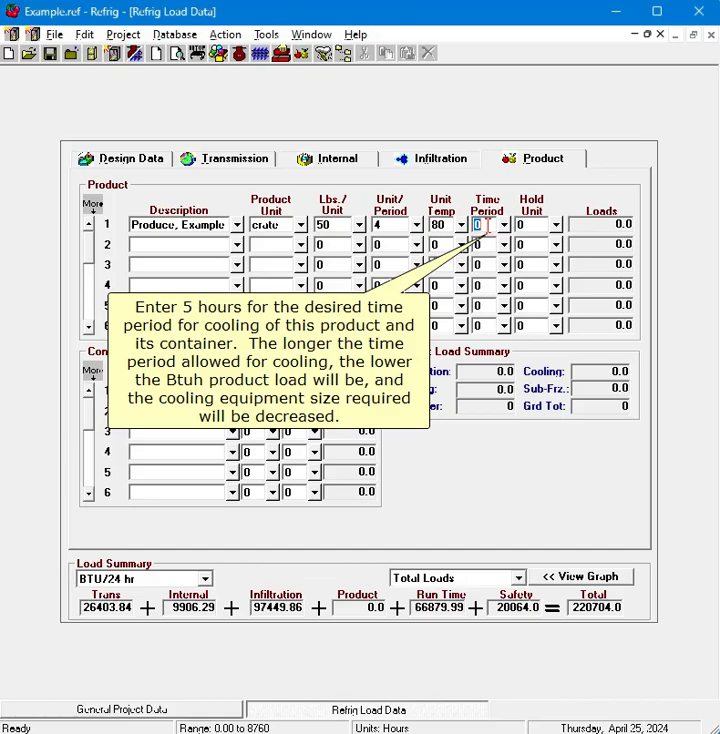
{"action": "type", "text": "5"}
{"action": "left_click", "coordinate": [540, 225]}
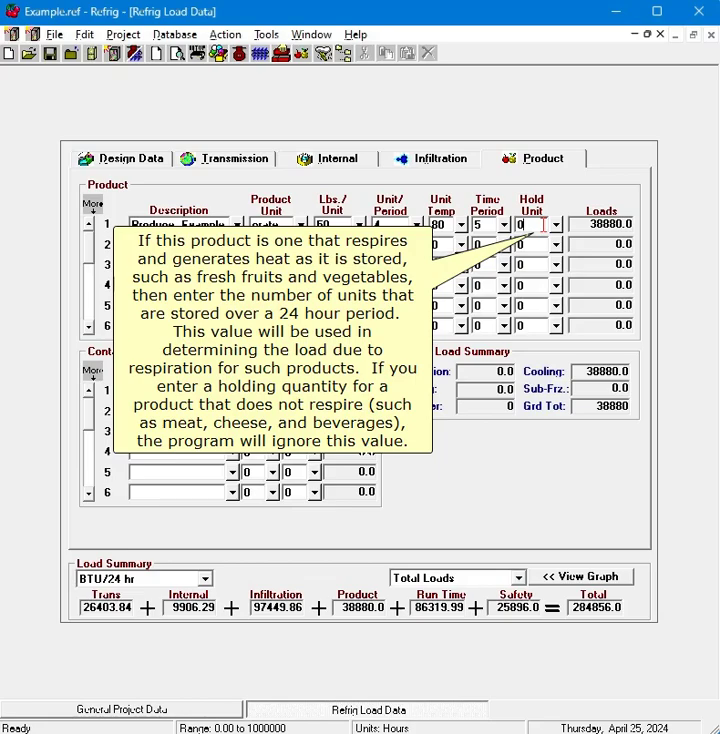
{"action": "type", "text": "2"}
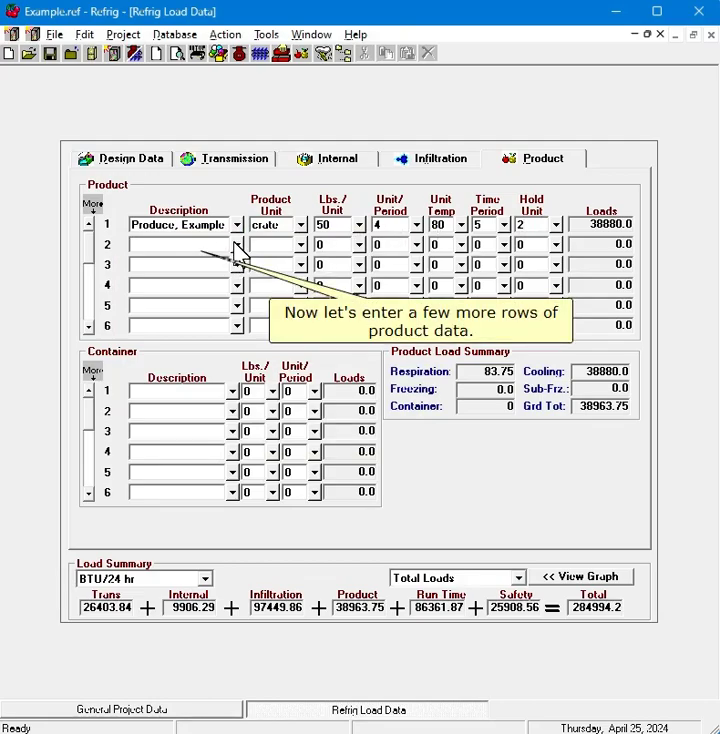
Add Meat, Example as row 2: 1 unit per period, 55°, 5-hour period, 0.5 hold.
{"action": "left_click", "coordinate": [237, 245]}
{"action": "type", "text": "mple"}
{"action": "key", "text": "Return"}
{"action": "left_click", "coordinate": [388, 245]}
{"action": "type", "text": "1"}
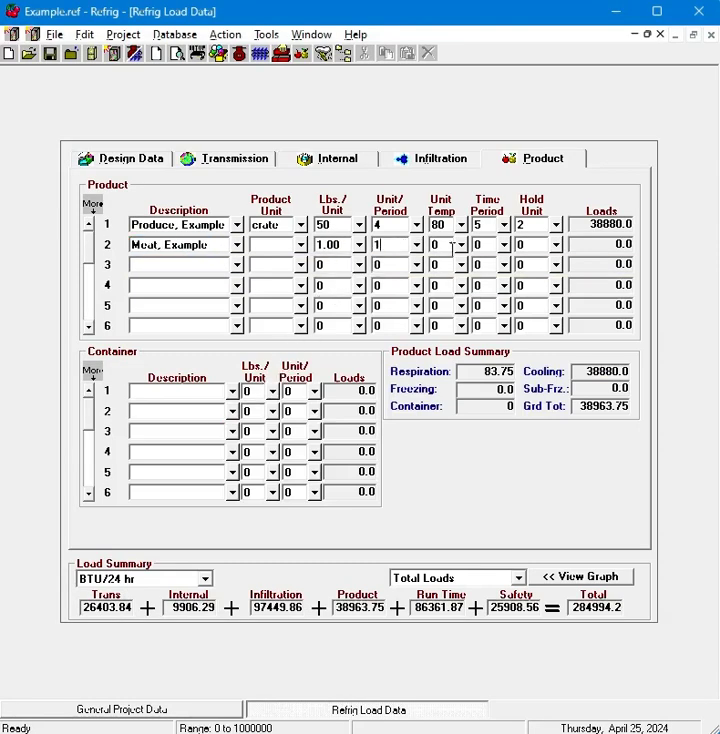
{"action": "left_click", "coordinate": [450, 245]}
{"action": "type", "text": "55"}
{"action": "left_click", "coordinate": [483, 245]}
{"action": "type", "text": "5"}
{"action": "left_click", "coordinate": [514, 245]}
{"action": "type", "text": "0.5"}
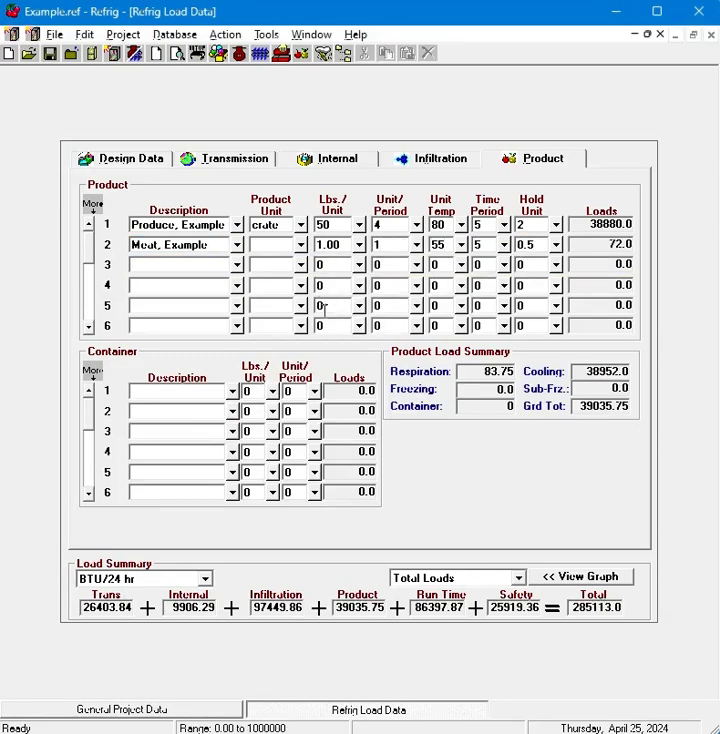
Add Soups/Stocks, Example as row 3: 25 lbs, 2 per period, 100°, 2 hours, 1 hold.
{"action": "left_click", "coordinate": [236, 265]}
{"action": "type", "text": "Salmon"}
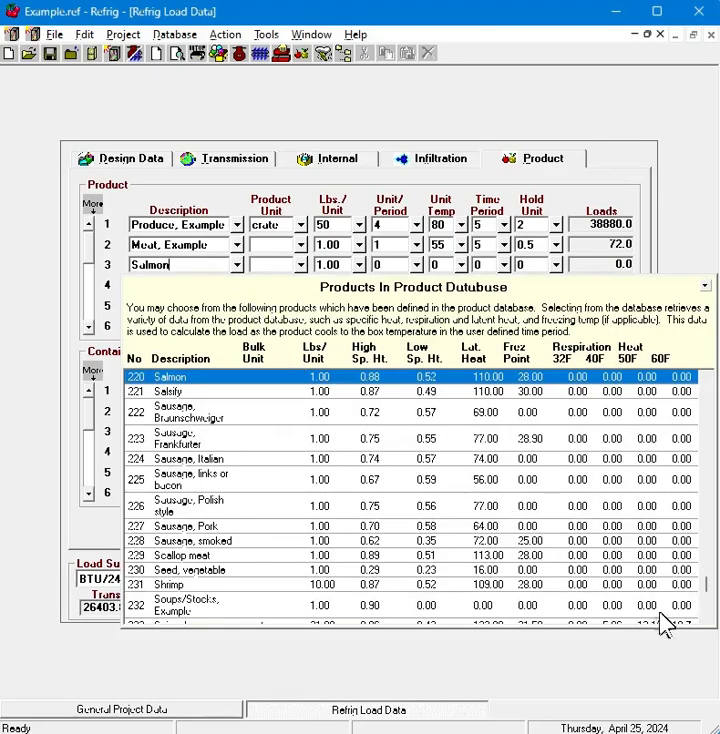
{"action": "left_click", "coordinate": [205, 615]}
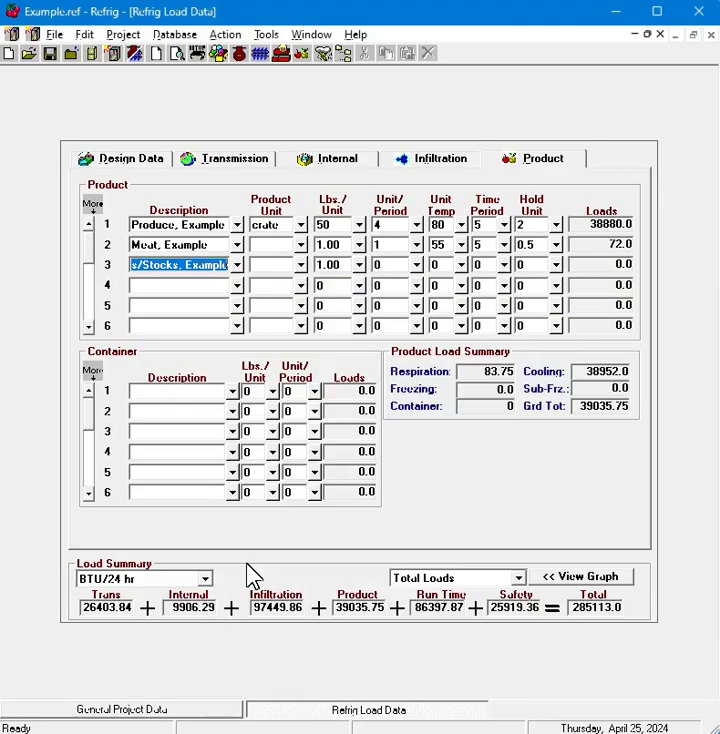
{"action": "left_click", "coordinate": [335, 265]}
{"action": "type", "text": "25"}
{"action": "left_click", "coordinate": [392, 265]}
{"action": "type", "text": "2"}
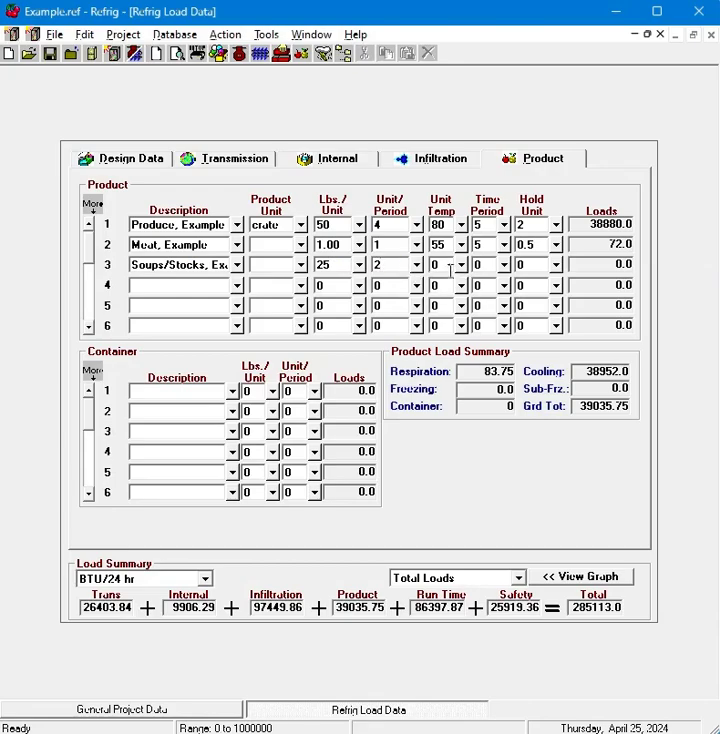
{"action": "left_click", "coordinate": [445, 266]}
{"action": "type", "text": "100"}
{"action": "left_click", "coordinate": [492, 265]}
{"action": "type", "text": "2"}
{"action": "left_click", "coordinate": [530, 265]}
{"action": "type", "text": "1"}
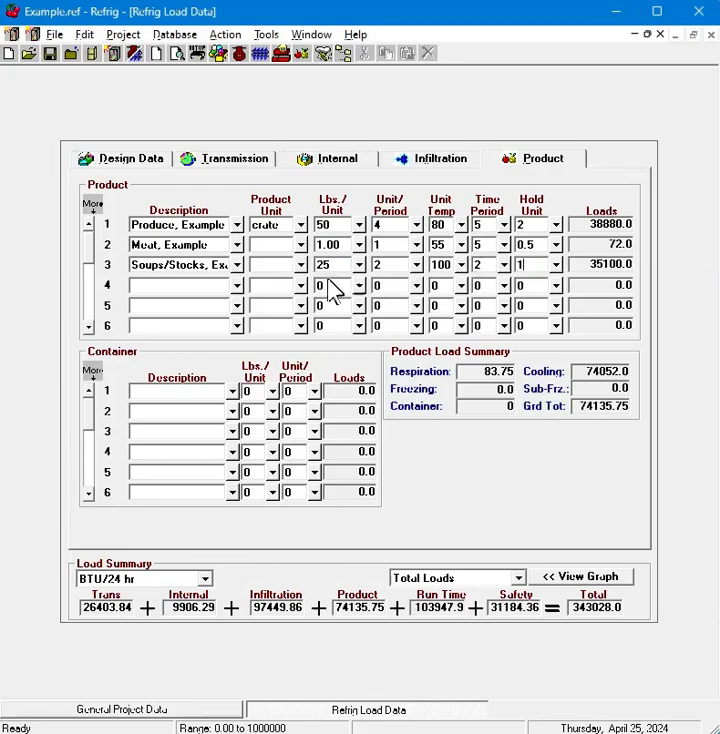
Add Bread Products, Example as row 4: 50 lbs, 2 per period, 80°, plus period and hold.
{"action": "left_click", "coordinate": [237, 285]}
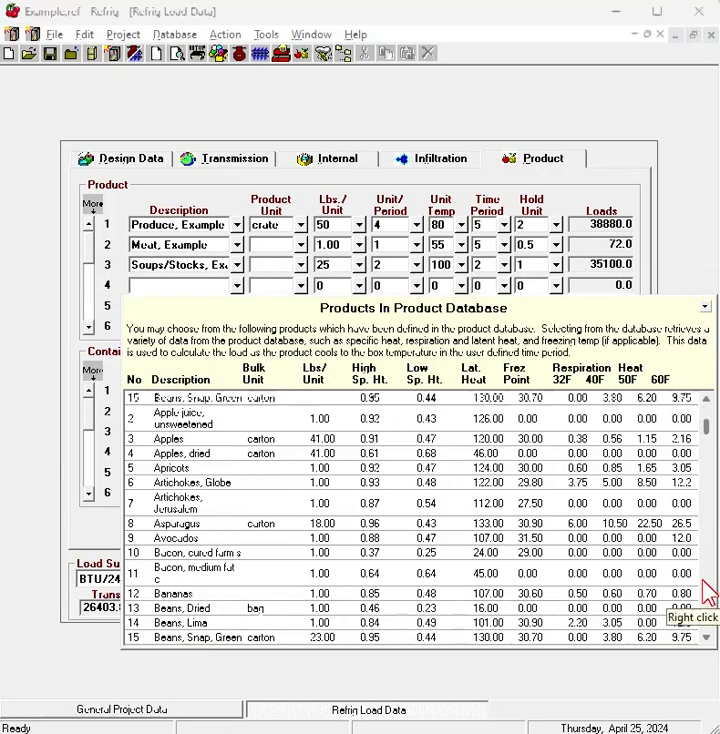
{"action": "scroll", "coordinate": [708, 590], "scroll_direction": "down", "scroll_amount": 8}
{"action": "left_click", "coordinate": [210, 572]}
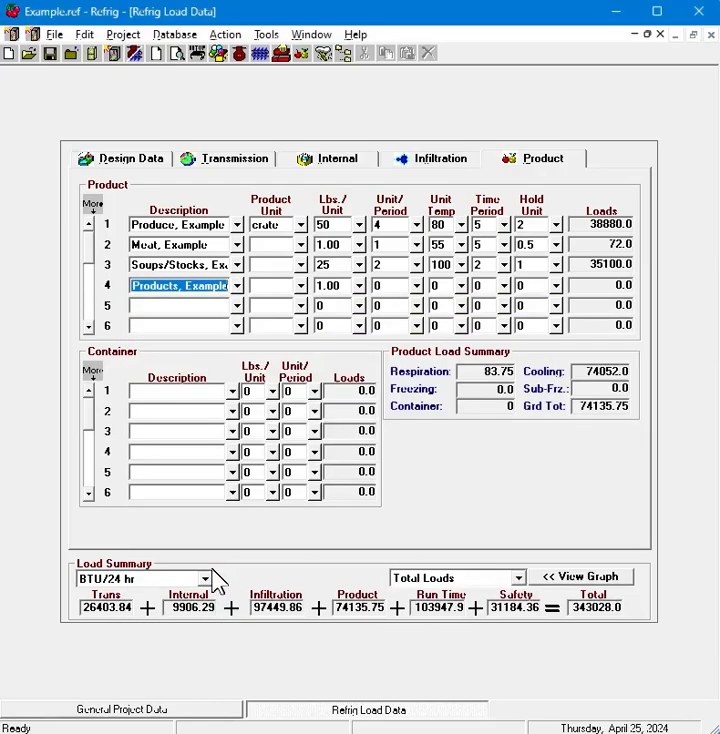
{"action": "left_click", "coordinate": [332, 285]}
{"action": "type", "text": "50"}
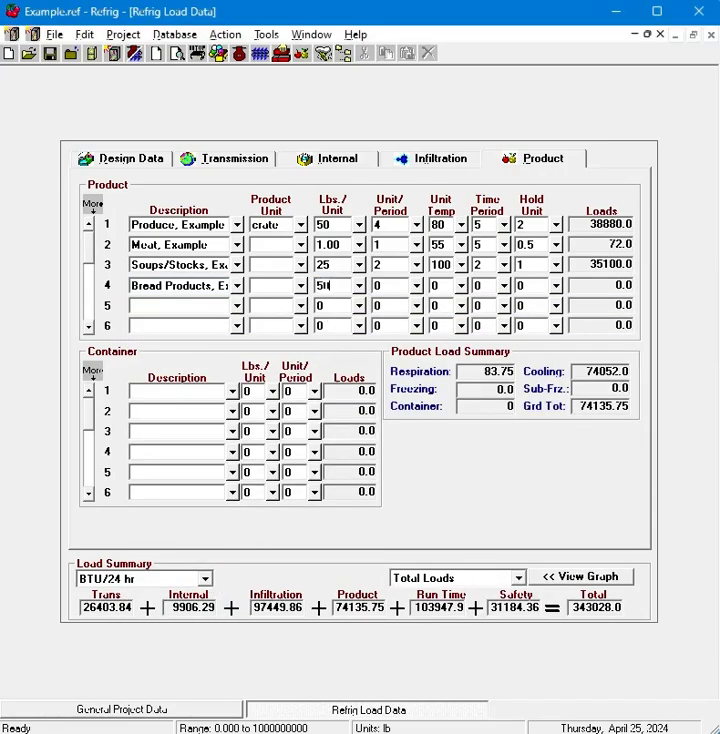
{"action": "left_click", "coordinate": [396, 286]}
{"action": "type", "text": "2"}
{"action": "left_click", "coordinate": [444, 286]}
{"action": "type", "text": "80"}
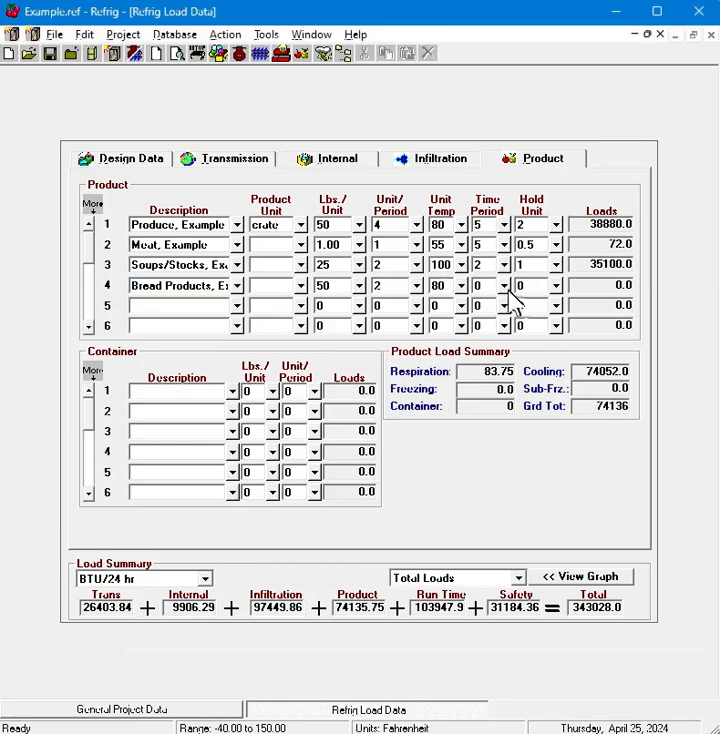
{"action": "left_click", "coordinate": [503, 288]}
{"action": "type", "text": "5"}
{"action": "type", "text": "1"}
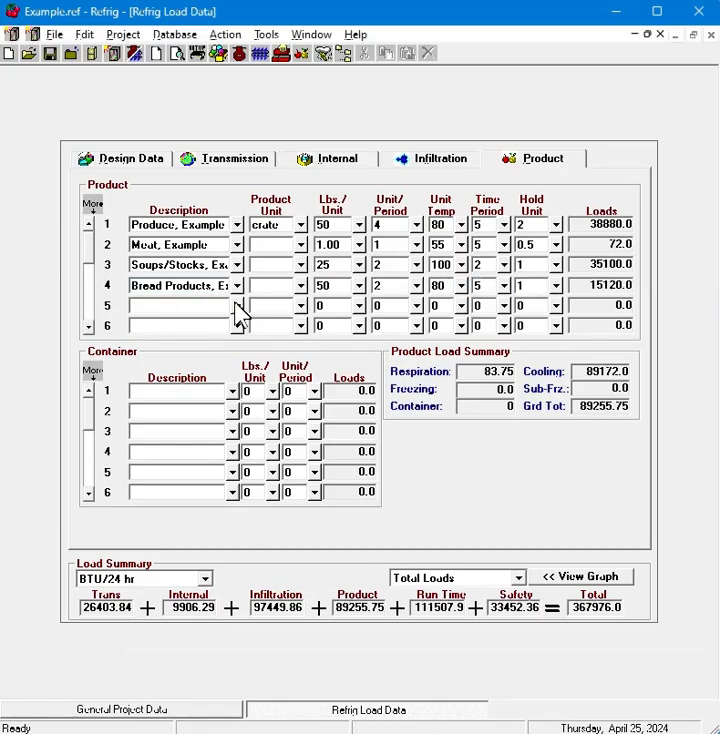
Add Miscellaneous, Example as row 5: 100 lbs, 1 per period, 85°.
{"action": "left_click", "coordinate": [237, 306]}
{"action": "double_click", "coordinate": [193, 650]}
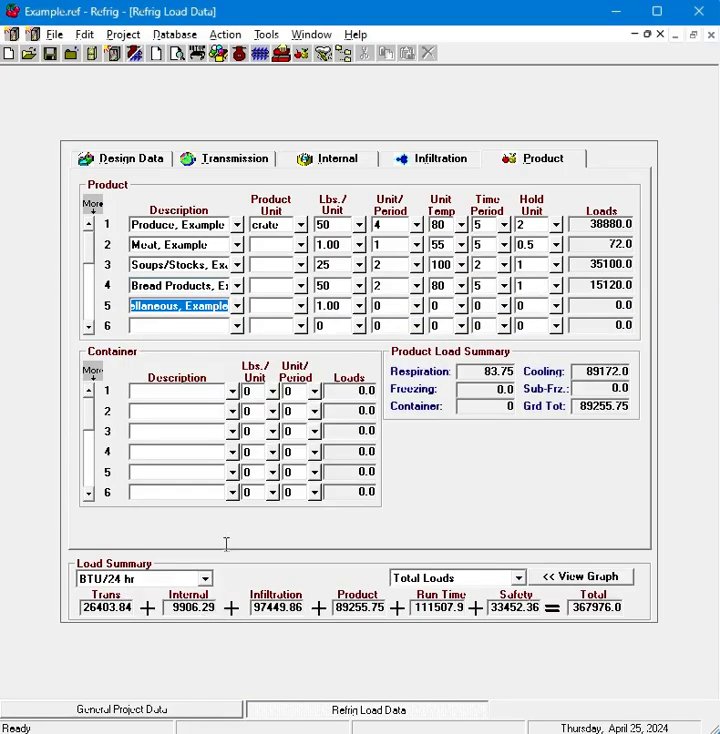
{"action": "left_click", "coordinate": [332, 305]}
{"action": "type", "text": "100"}
{"action": "left_click", "coordinate": [388, 305]}
{"action": "type", "text": "1"}
{"action": "left_click", "coordinate": [444, 305]}
{"action": "type", "text": "85"}
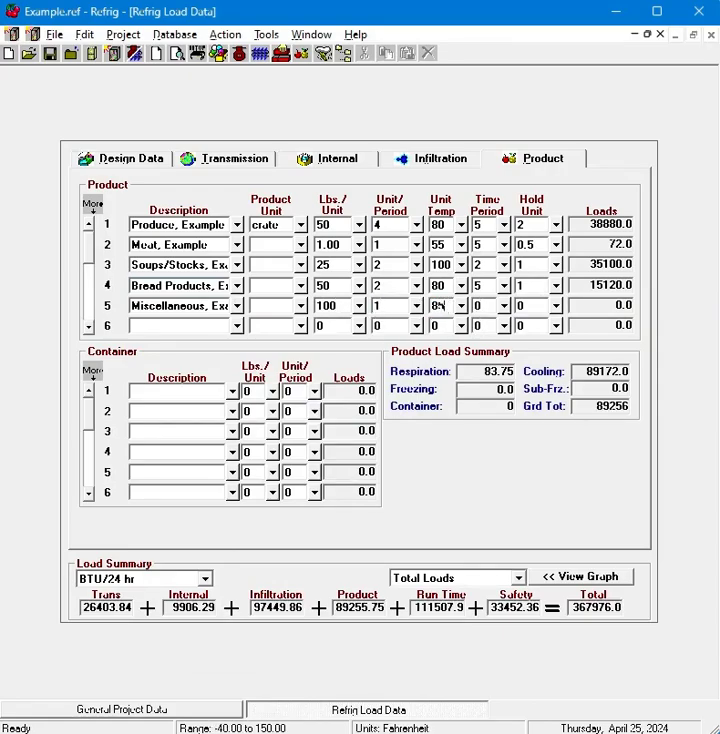
{"action": "left_click", "coordinate": [482, 305]}
Give row 5 a 5-hour period and pick Wirebound Crate - 3 as container 1.
{"action": "type", "text": "5"}
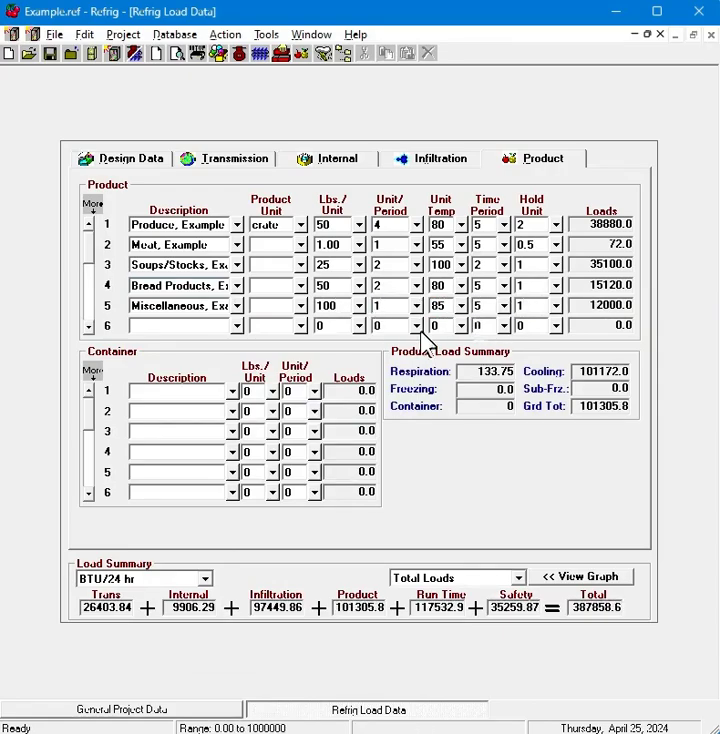
{"action": "left_click", "coordinate": [177, 389]}
{"action": "left_click", "coordinate": [233, 392]}
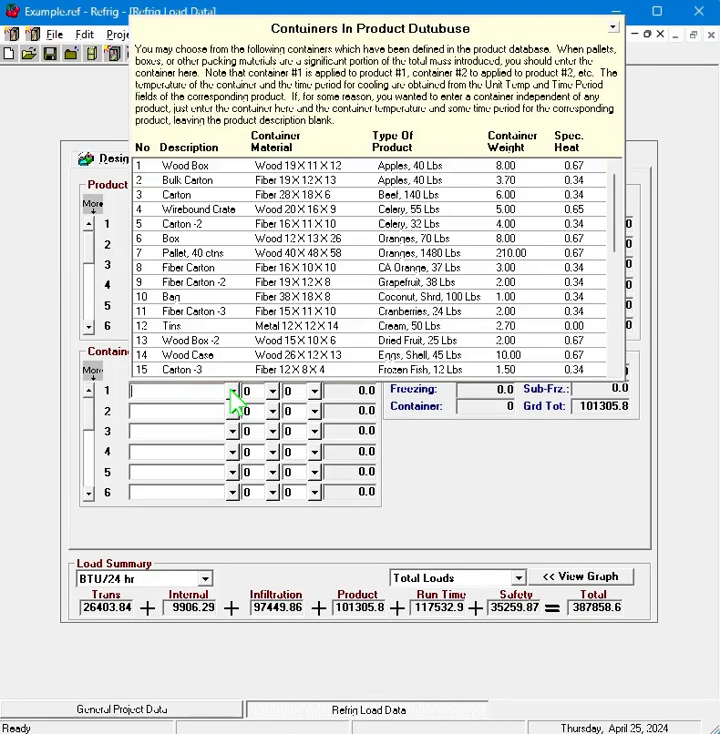
{"action": "left_click", "coordinate": [614, 360]}
{"action": "left_click", "coordinate": [614, 362]}
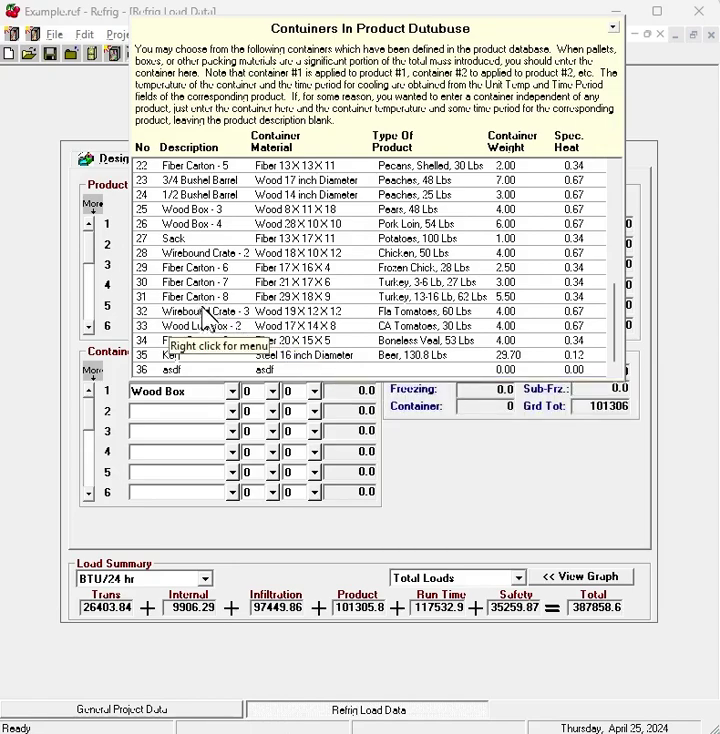
{"action": "double_click", "coordinate": [208, 311]}
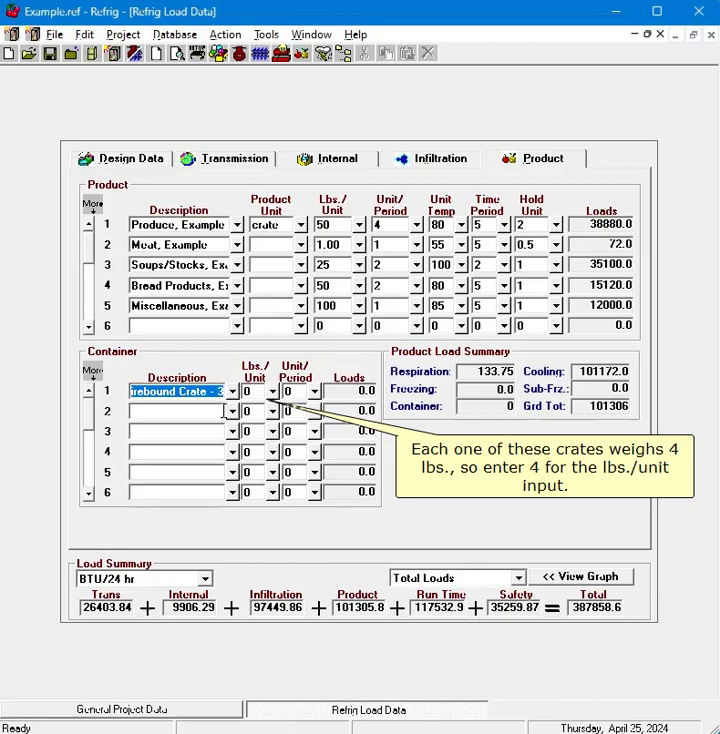
Set the Wirebound Crate to 4 lbs per unit and 4 units per period.
{"action": "left_click", "coordinate": [256, 391]}
{"action": "type", "text": "4"}
{"action": "left_click", "coordinate": [298, 391]}
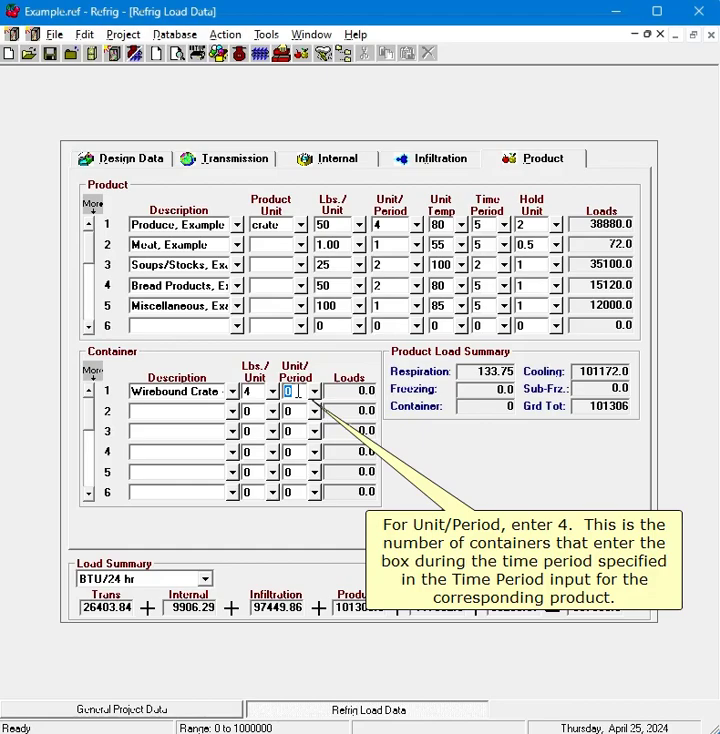
{"action": "type", "text": "4"}
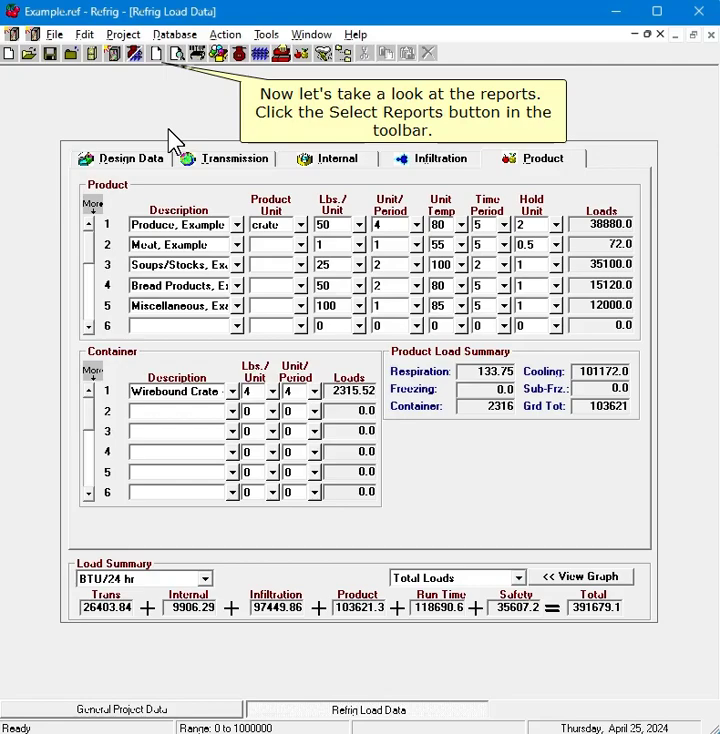
Preview reports with Product/Container Load Detail on, System Quotation and Sales Proposal off.
{"action": "left_click", "coordinate": [157, 53]}
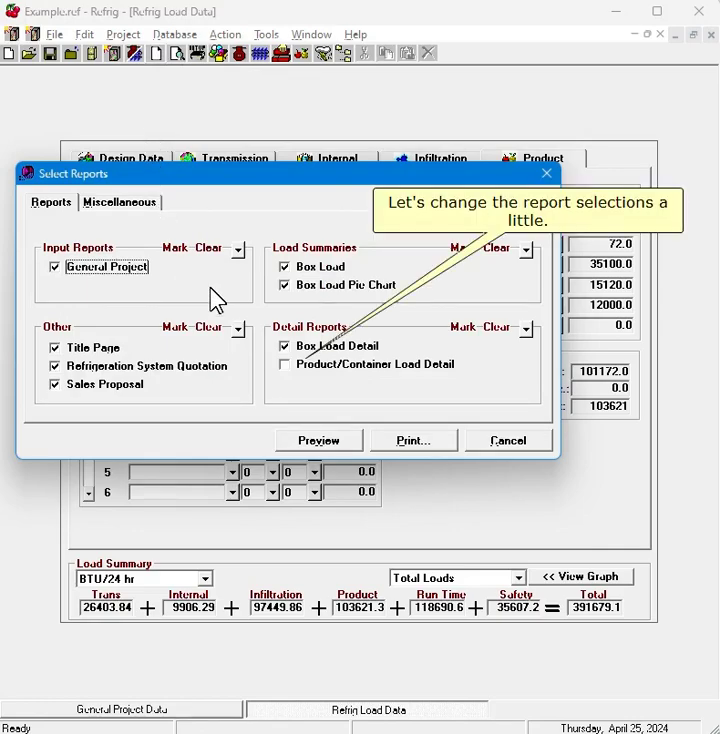
{"action": "left_click", "coordinate": [285, 365]}
{"action": "left_click", "coordinate": [143, 368]}
{"action": "left_click", "coordinate": [124, 390]}
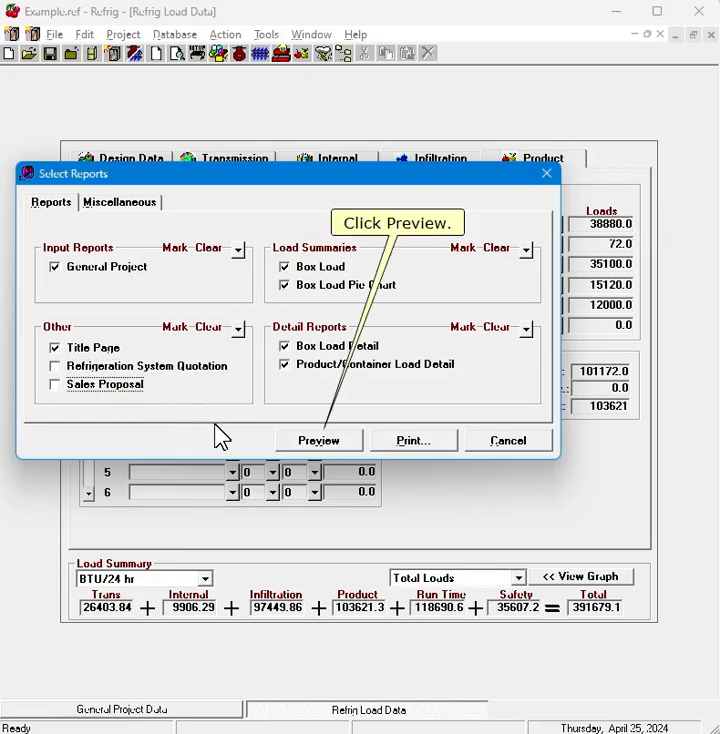
{"action": "left_click", "coordinate": [320, 440]}
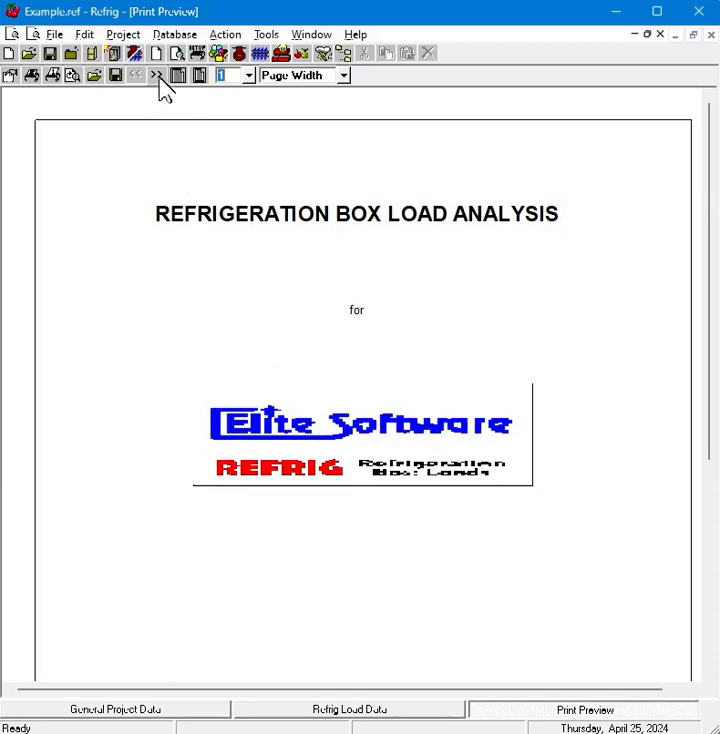
Page to the box summary and check figures page showing 391,679 BTU and 1.36 tons.
{"action": "left_click", "coordinate": [157, 76]}
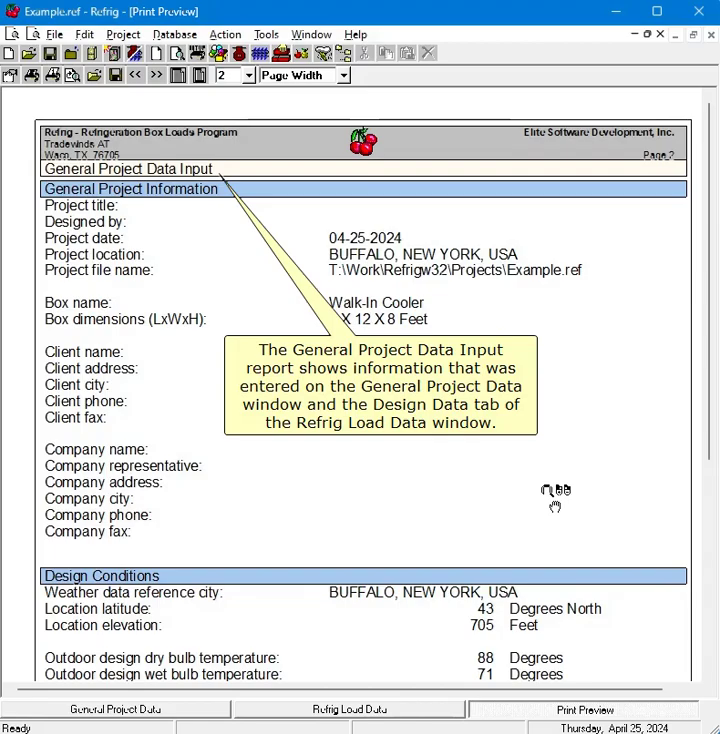
{"action": "mouse_move", "coordinate": [566, 557]}
{"action": "left_mouse_down"}
{"action": "mouse_move", "coordinate": [589, 369]}
{"action": "mouse_move", "coordinate": [679, 583]}
{"action": "left_mouse_up"}
{"action": "left_click", "coordinate": [156, 77]}
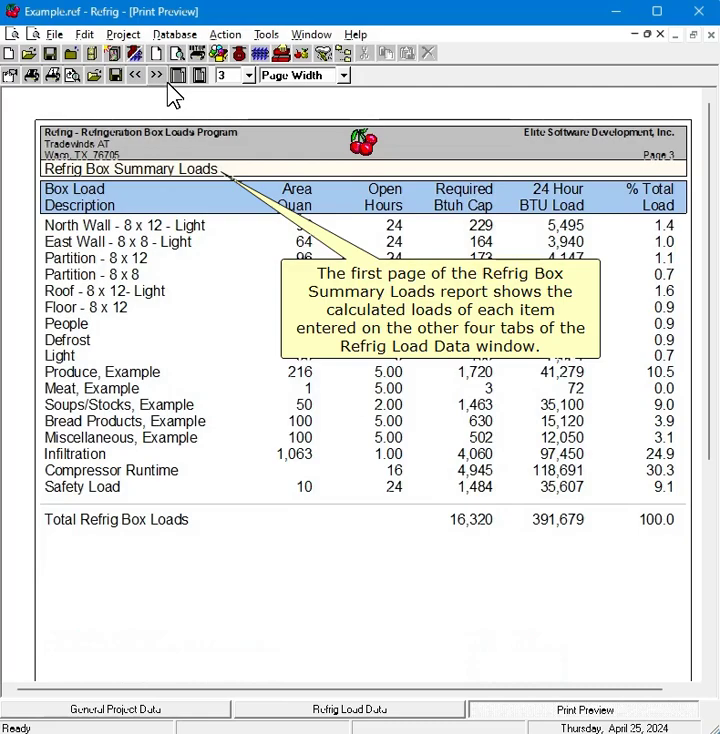
{"action": "left_click", "coordinate": [157, 75]}
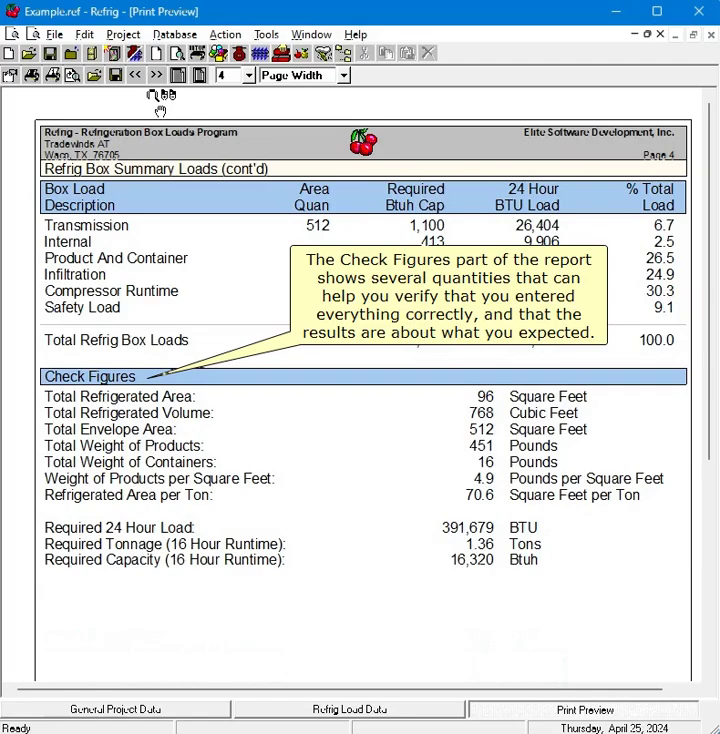
Page on through the box, product/infiltration, product and container detailed load pages.
{"action": "left_click", "coordinate": [156, 75]}
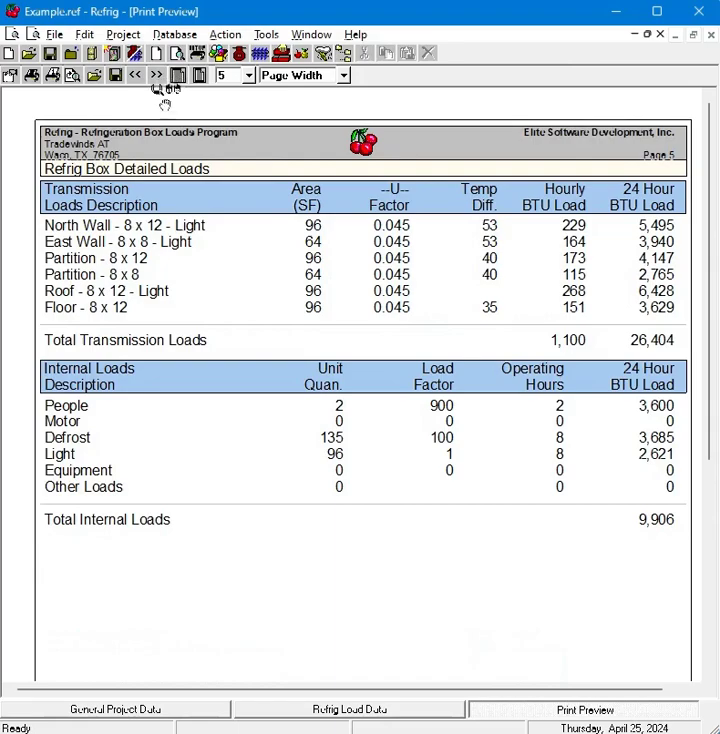
{"action": "left_click", "coordinate": [156, 75]}
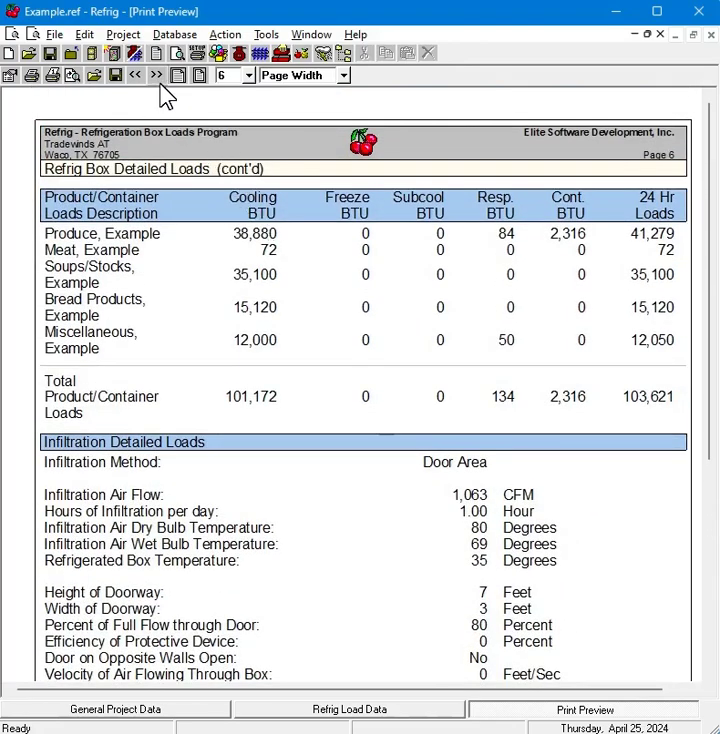
{"action": "left_click", "coordinate": [157, 75]}
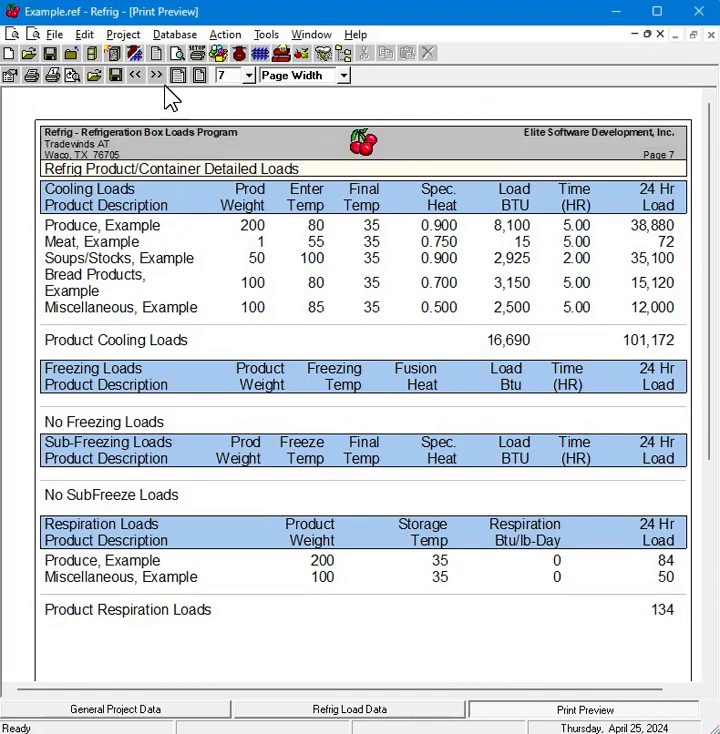
{"action": "left_click", "coordinate": [157, 77]}
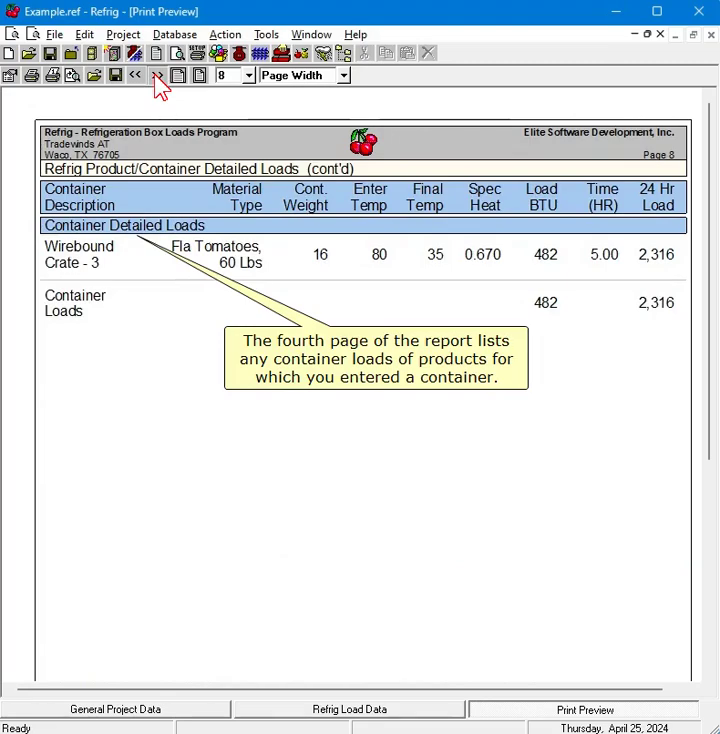
{"action": "left_click", "coordinate": [157, 77]}
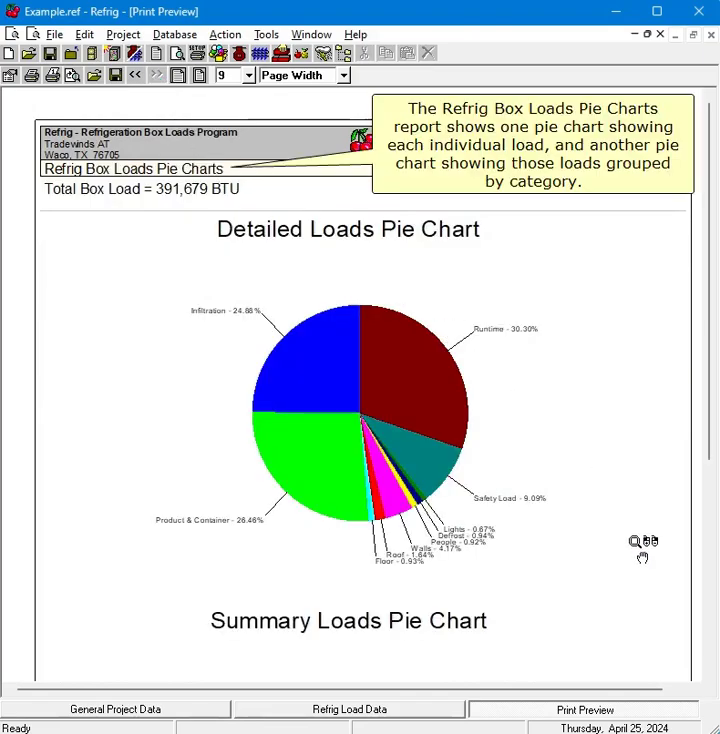